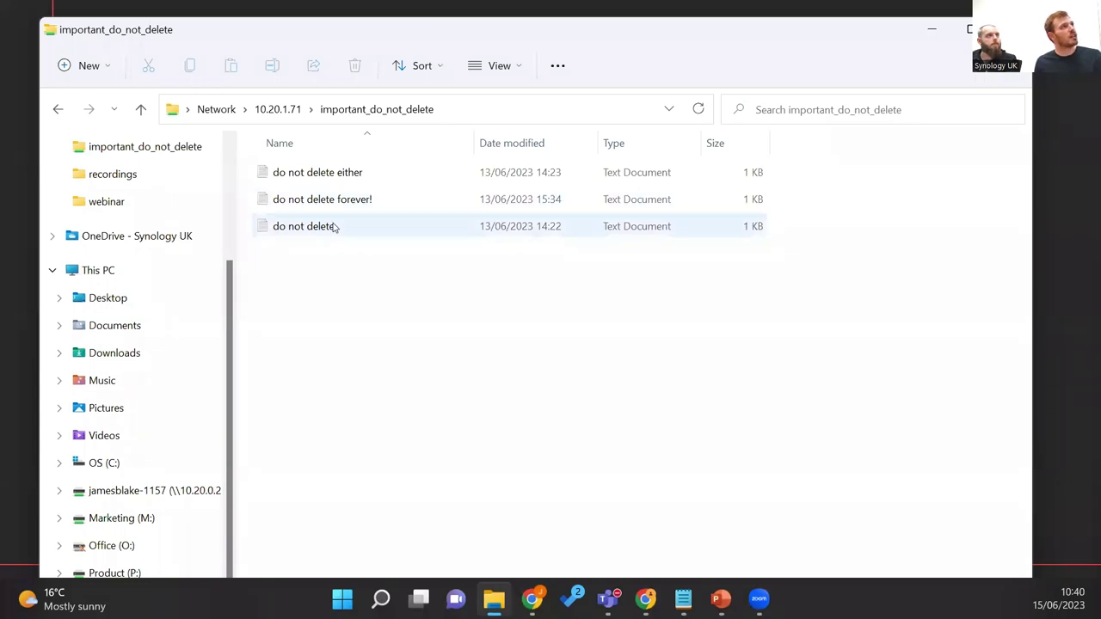
Add 'Please do not delete this important information.' below 'Hello World.' in the do not delete note, then Save As.
click(381, 228)
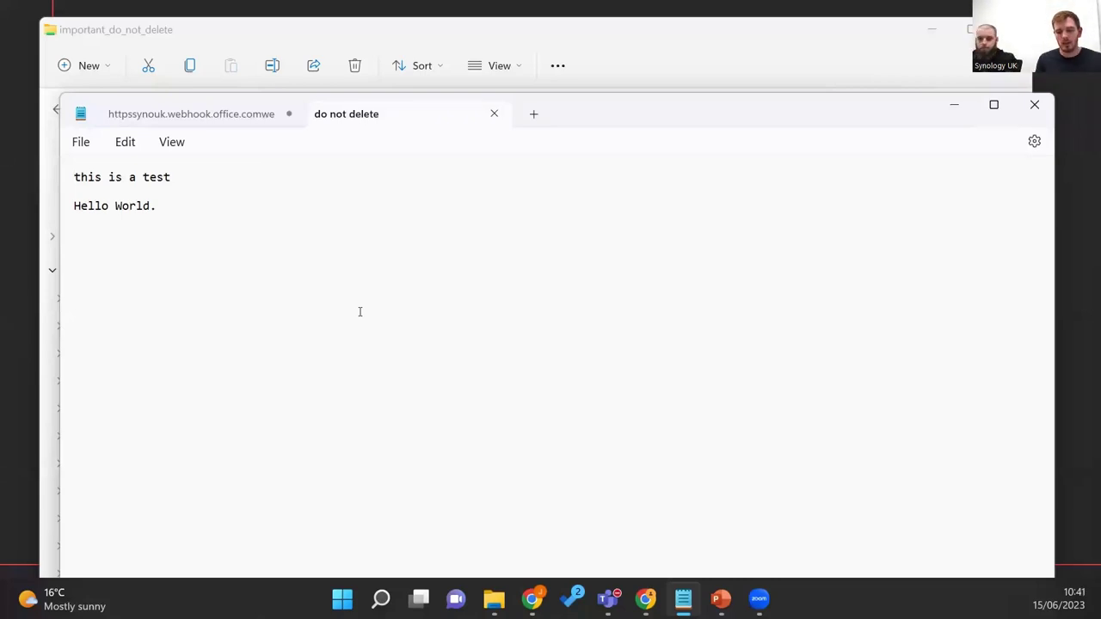
key(Return)
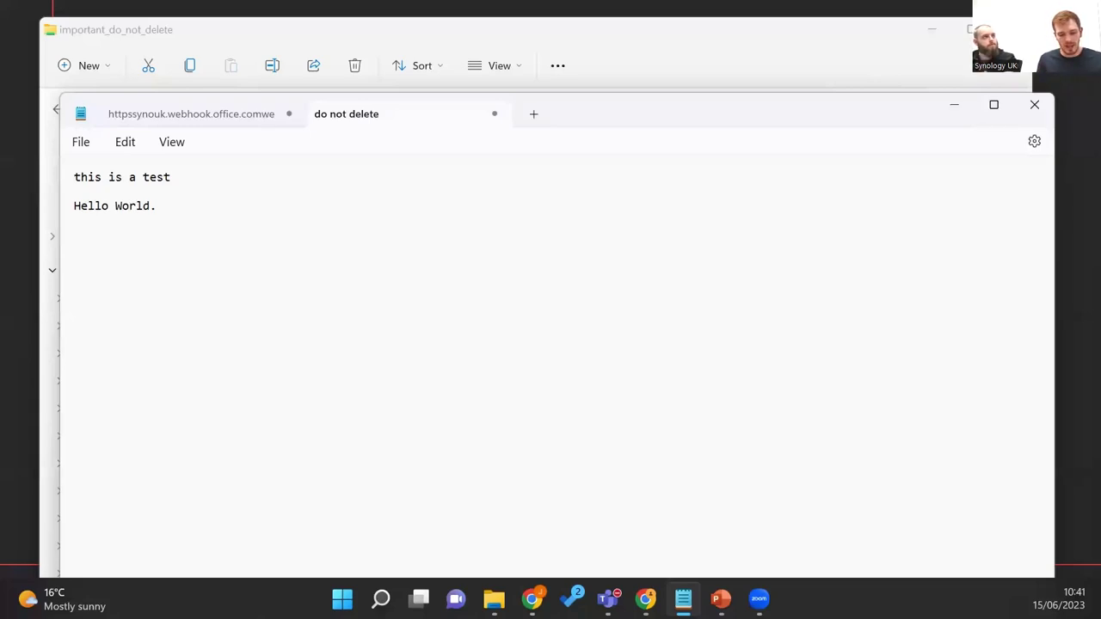
text(Please don)
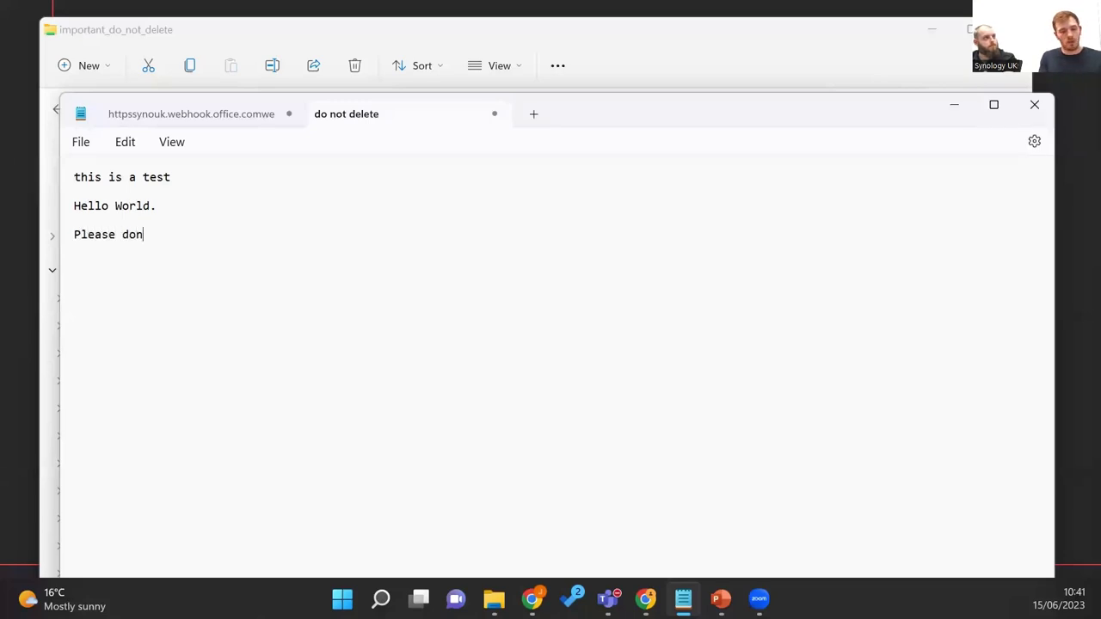
key(BackSpace)
text(n)
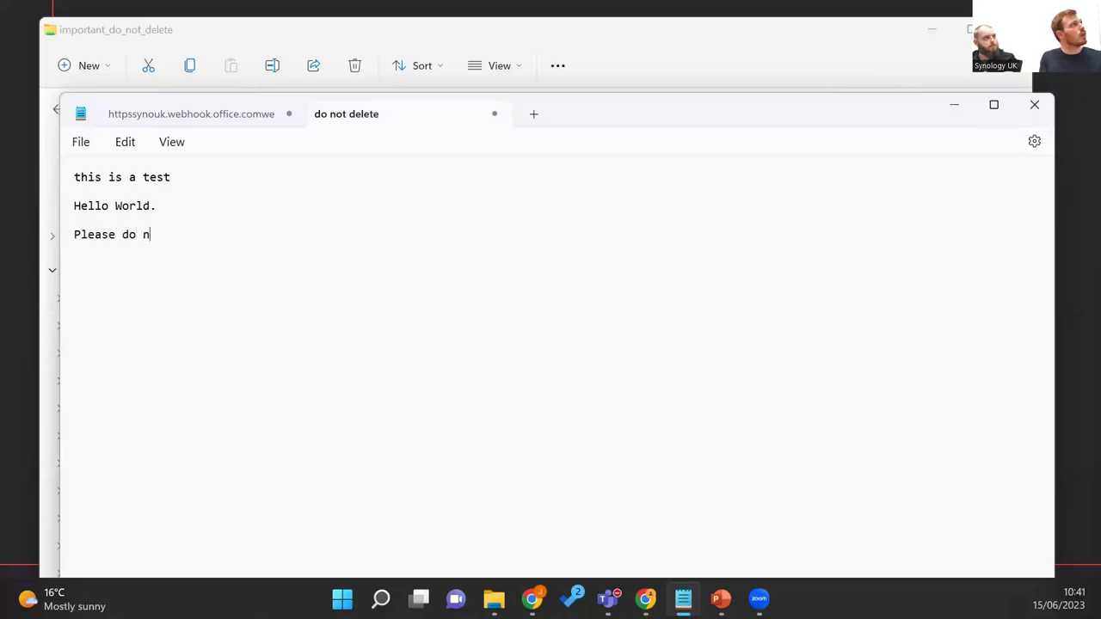
text(ot dele)
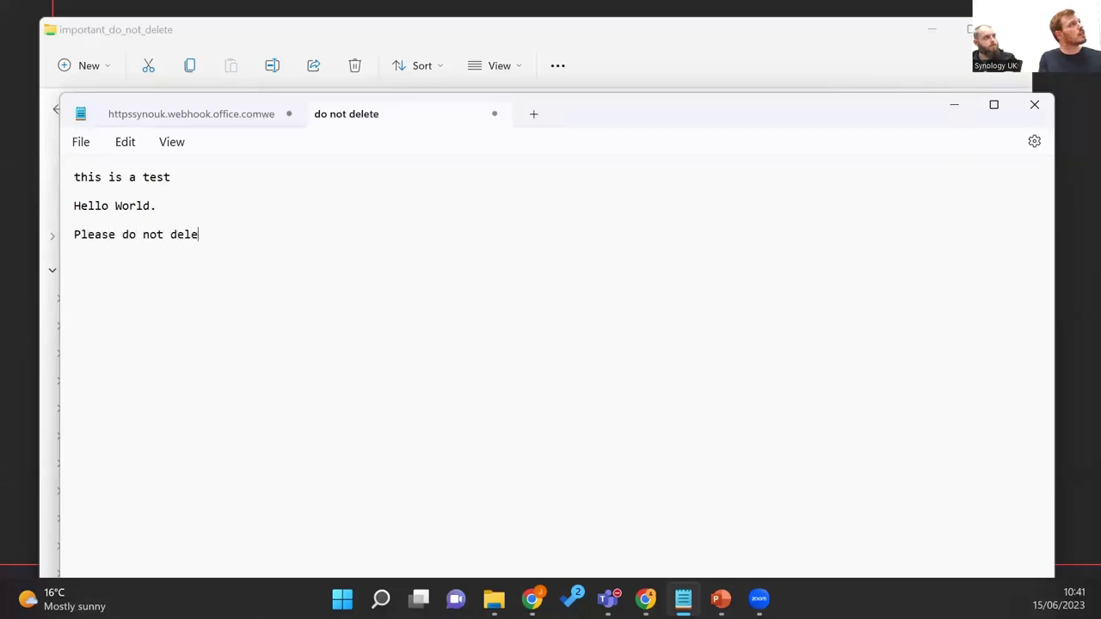
text(te this import)
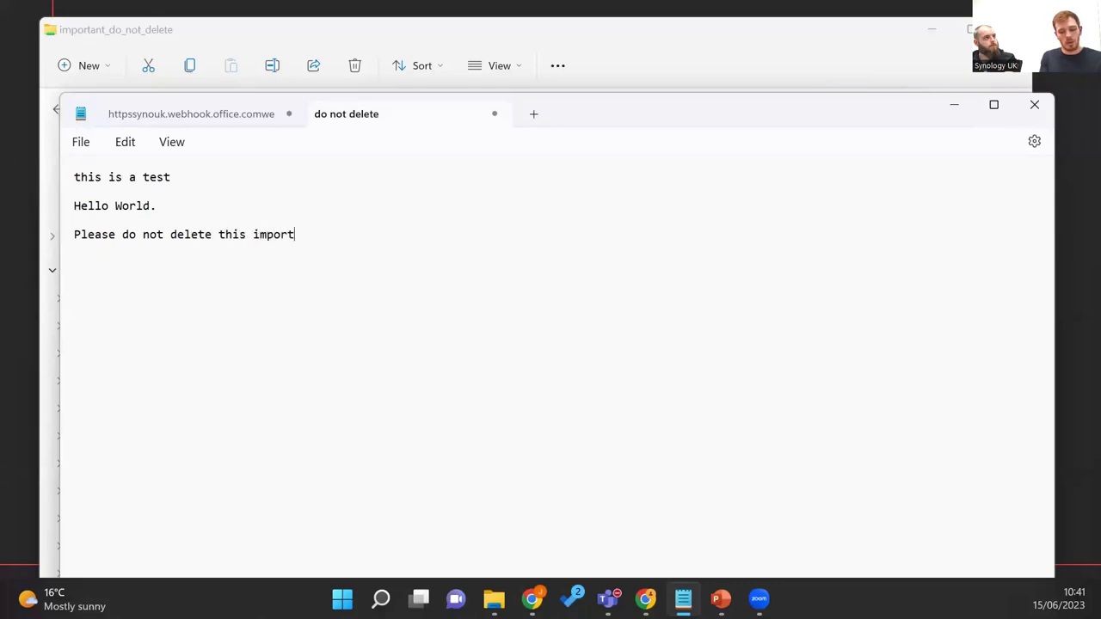
text(ant information.)
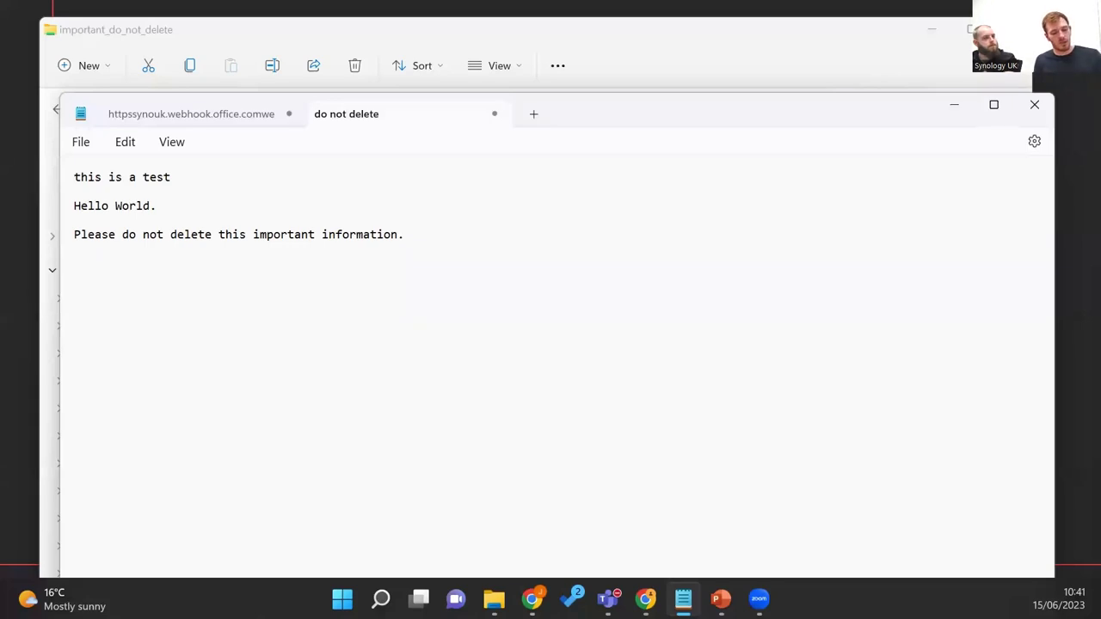
key(ctrl+shift+s)
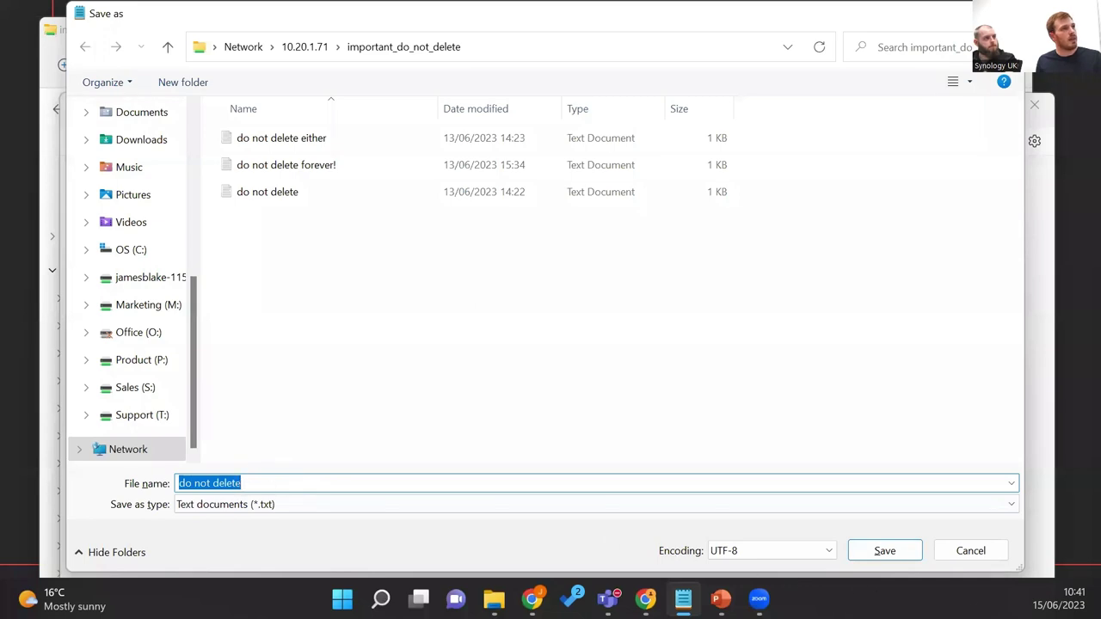
Try overwriting do not delete.txt, then dismiss the read-only error.
click(884, 549)
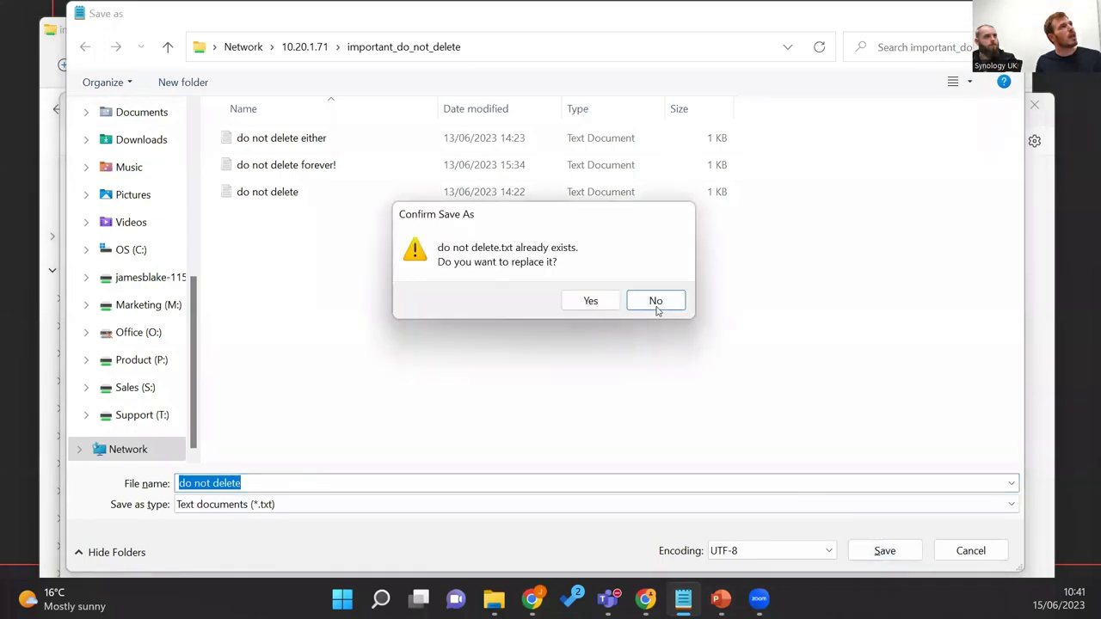
click(590, 301)
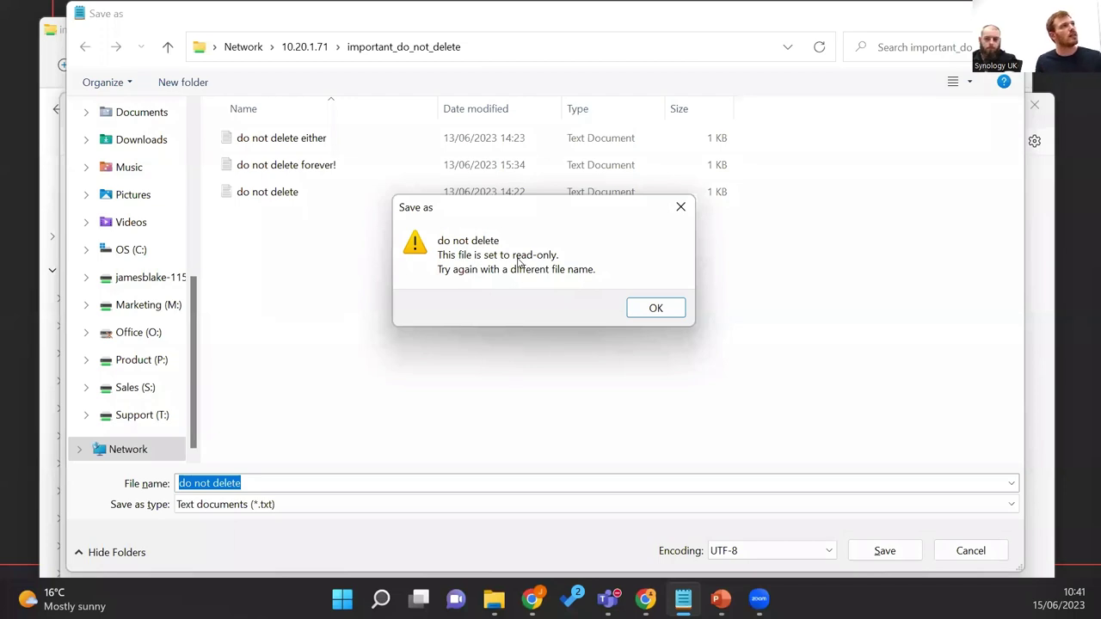
click(639, 310)
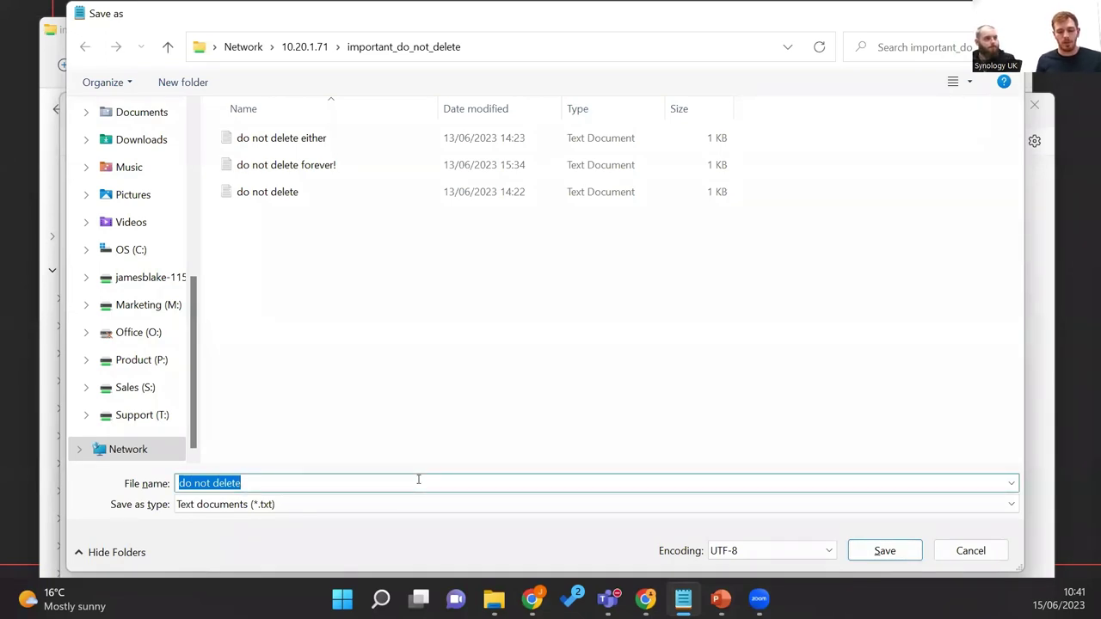
Save the note under the new name 'This is important information'.
key(BackSpace)
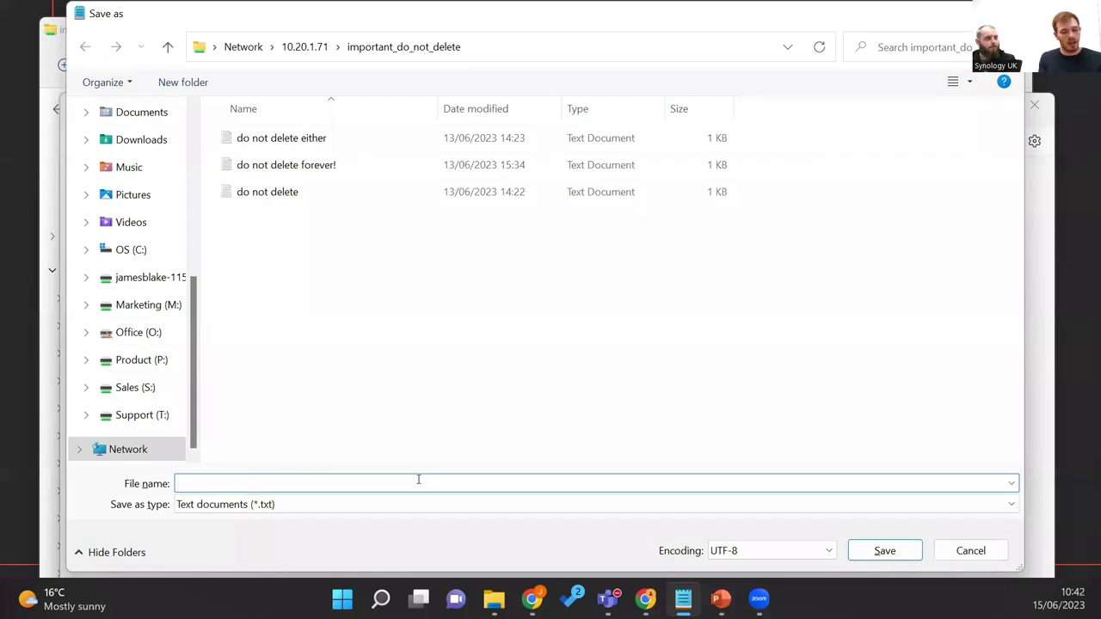
text(This is )
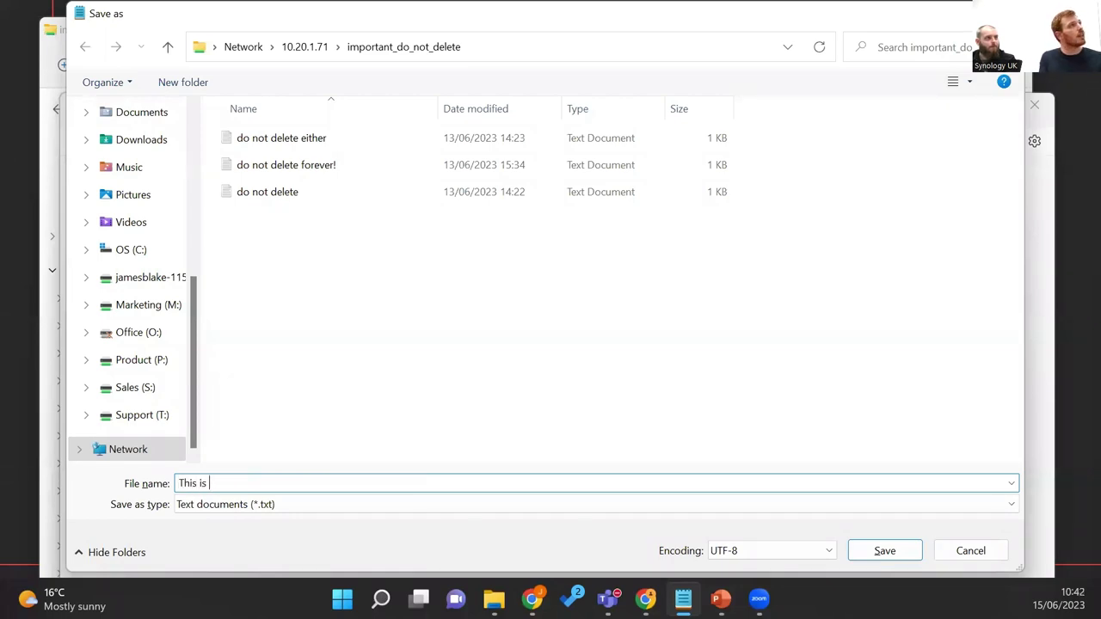
text(importan)
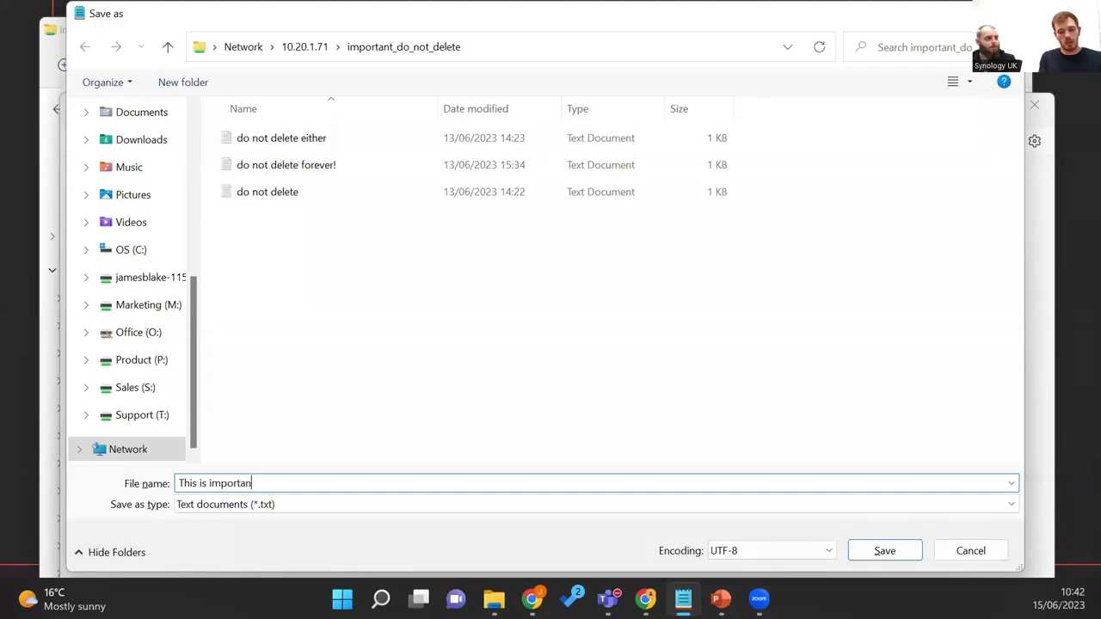
text(t information)
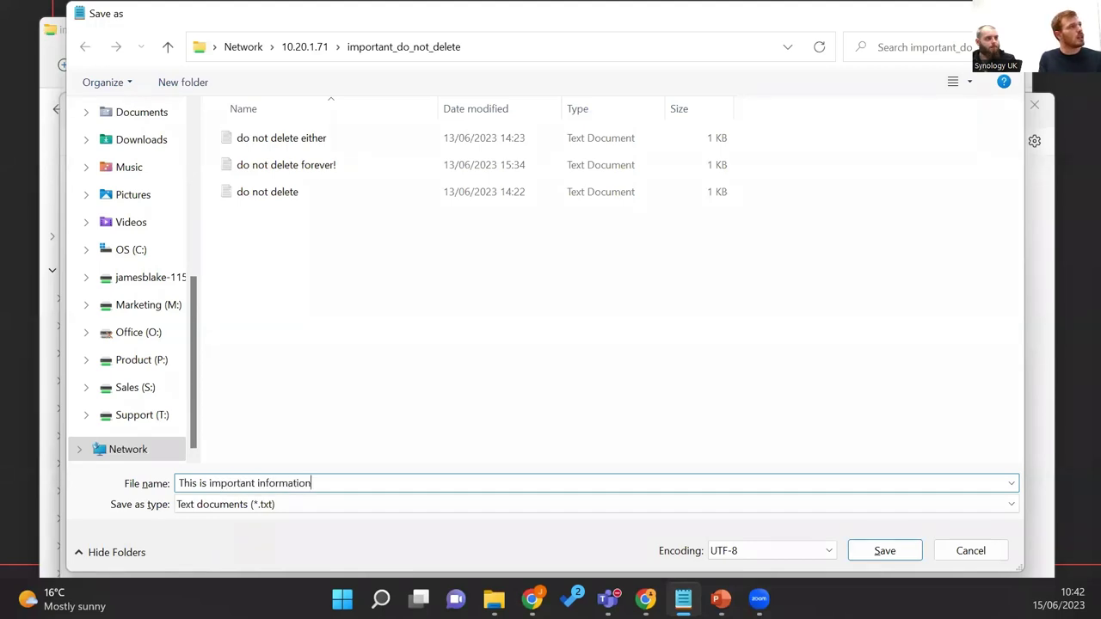
click(885, 551)
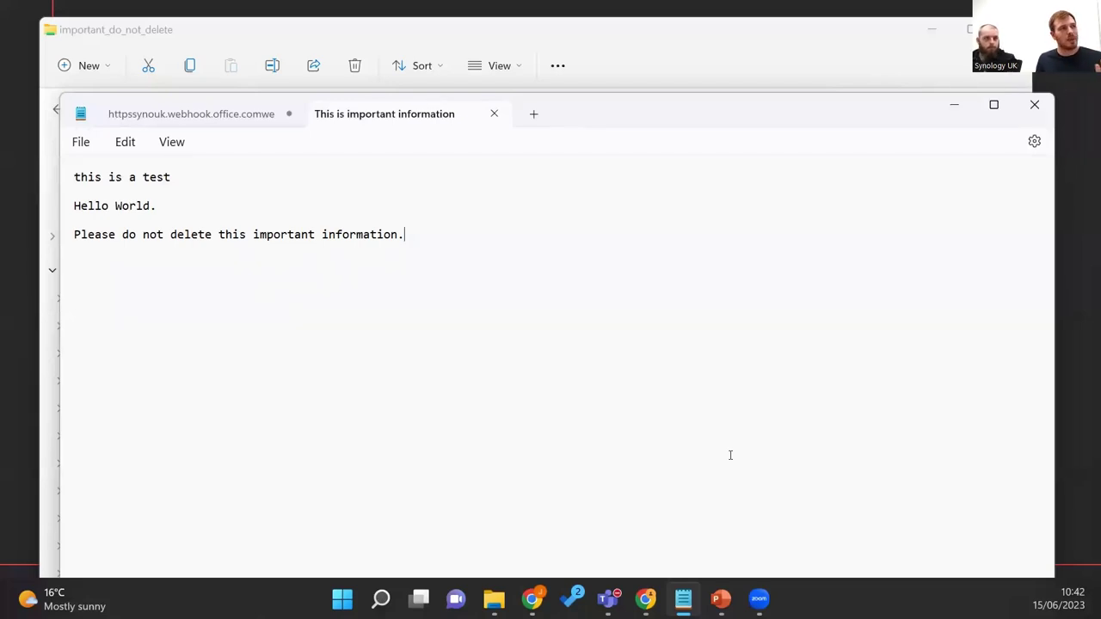
From Control Panel > Shared Folder, create a folder named Please_do_not_delete_my_photos and continue.
click(645, 598)
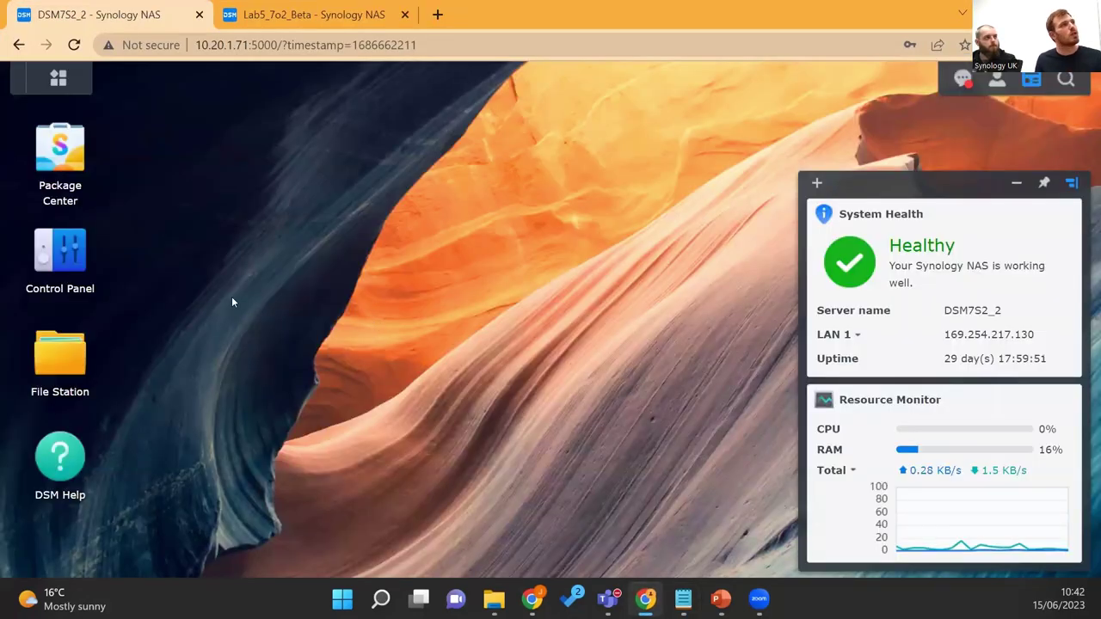
click(56, 262)
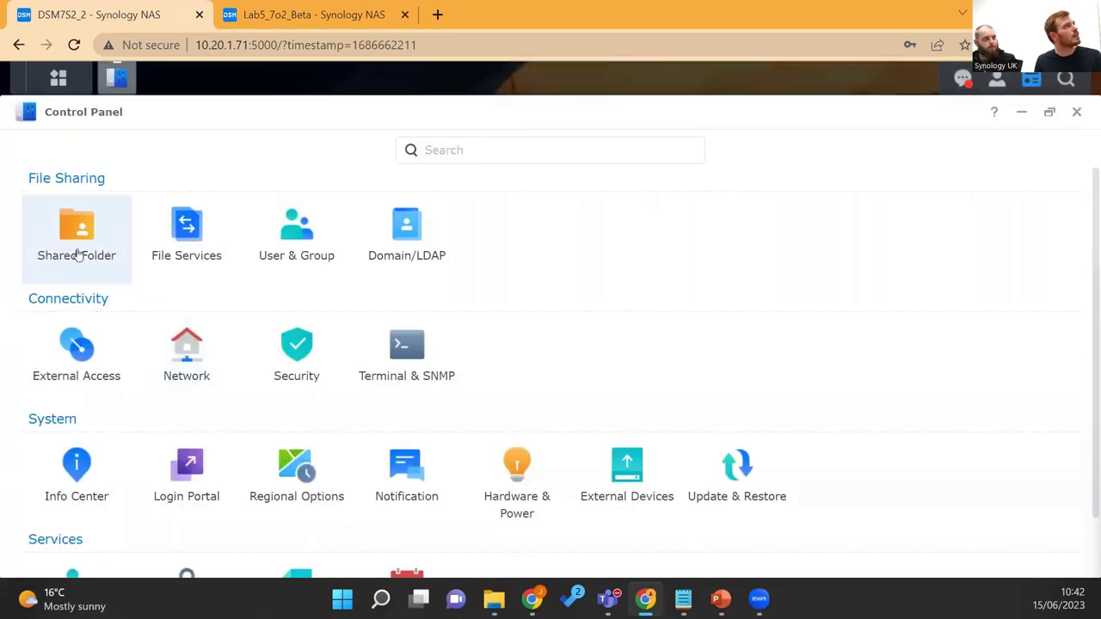
click(76, 251)
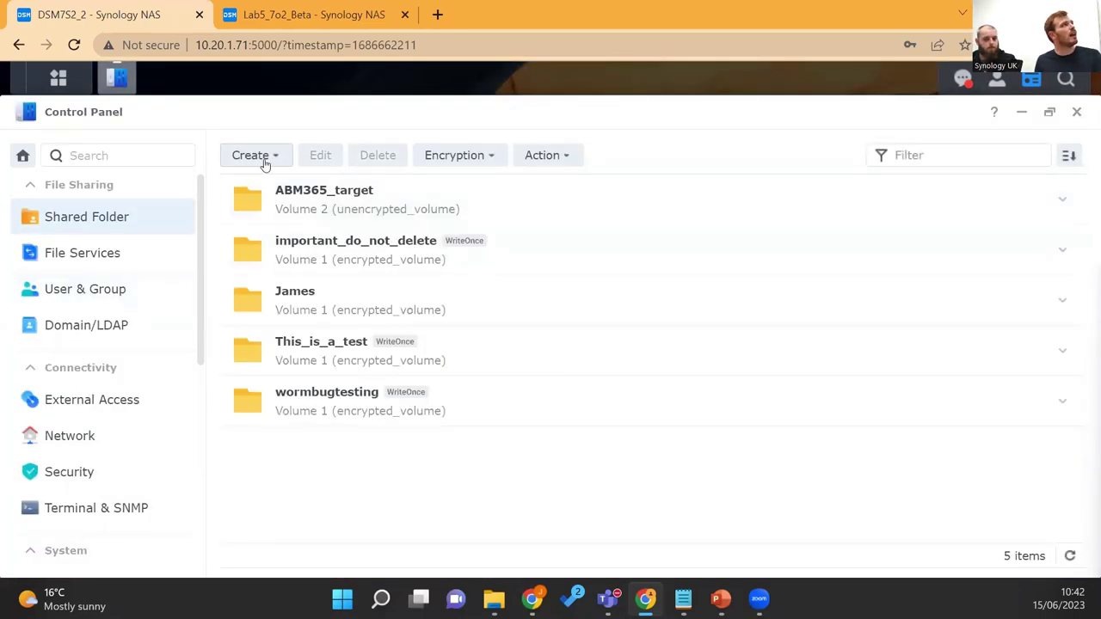
click(265, 164)
click(284, 185)
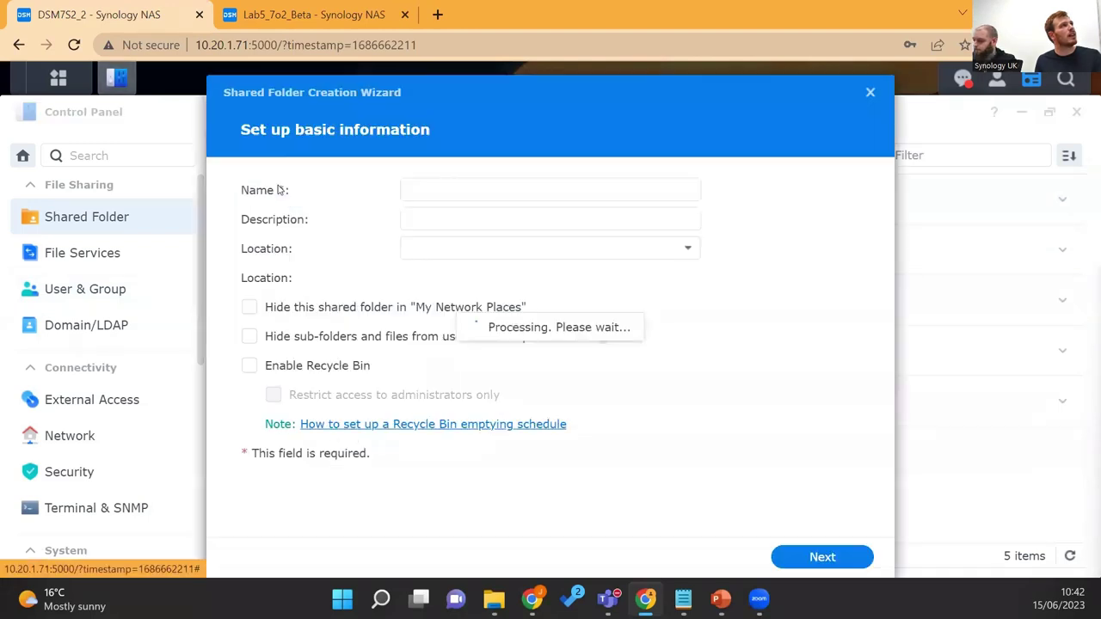
click(550, 190)
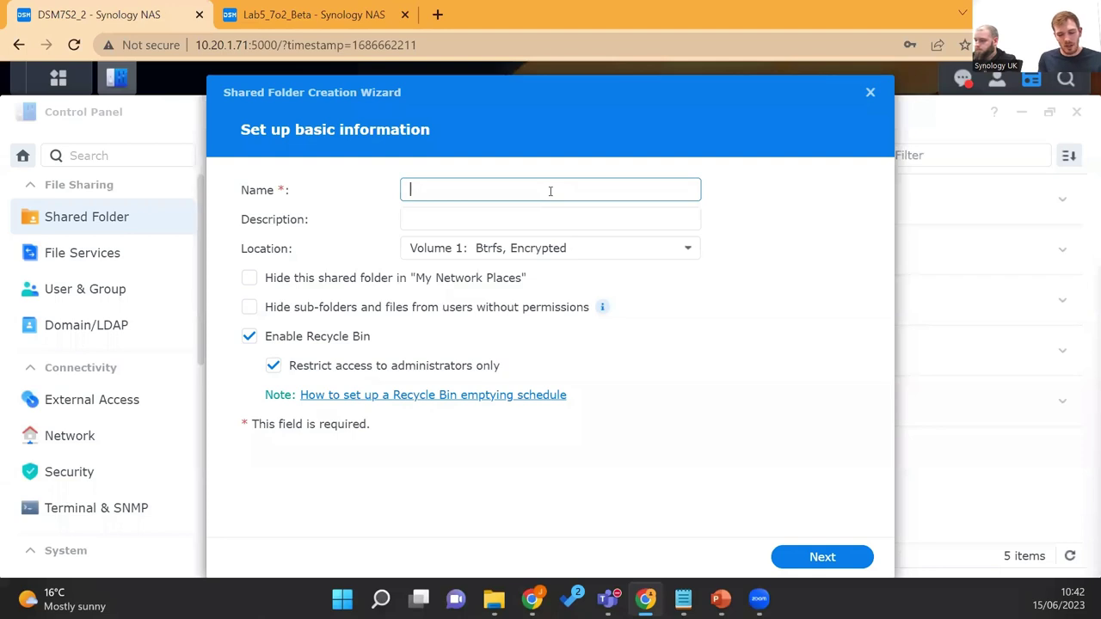
text(Plea)
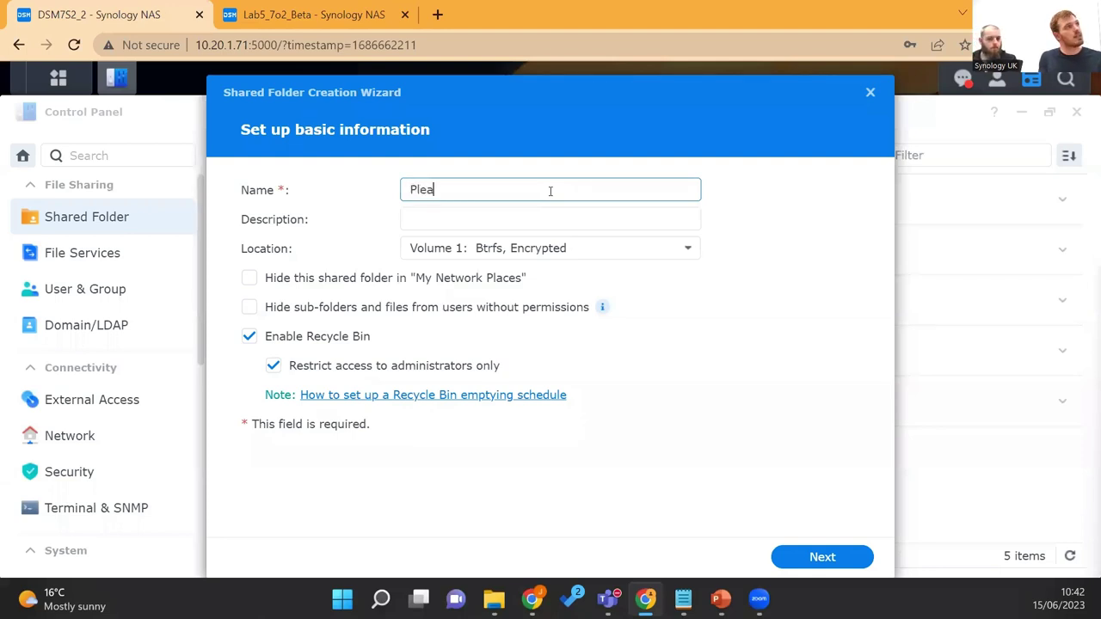
text(se_do_)
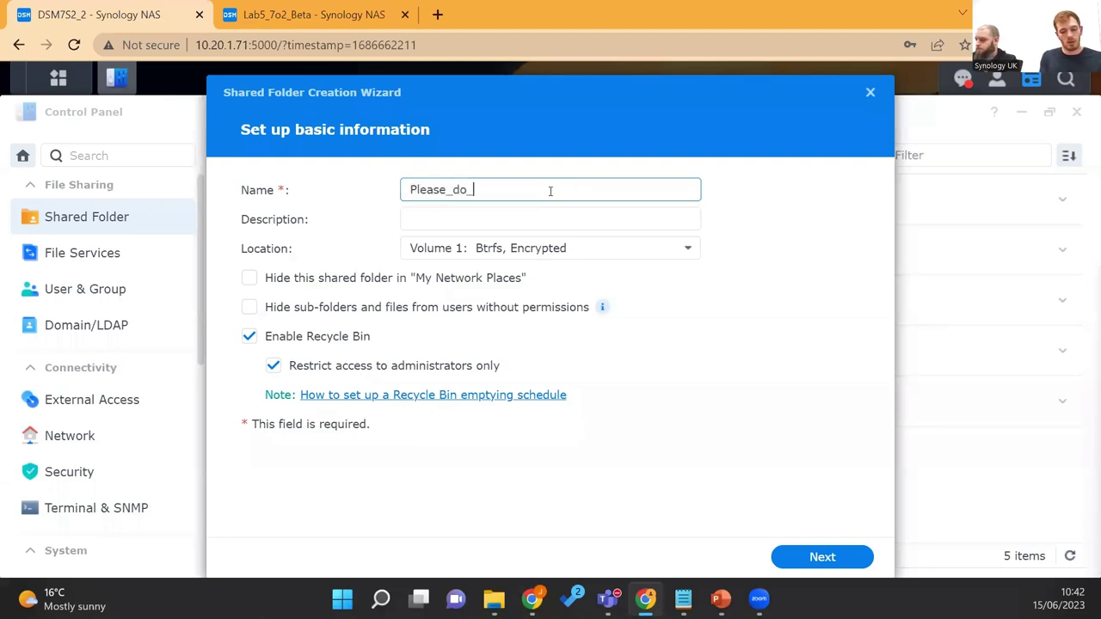
text(not_)
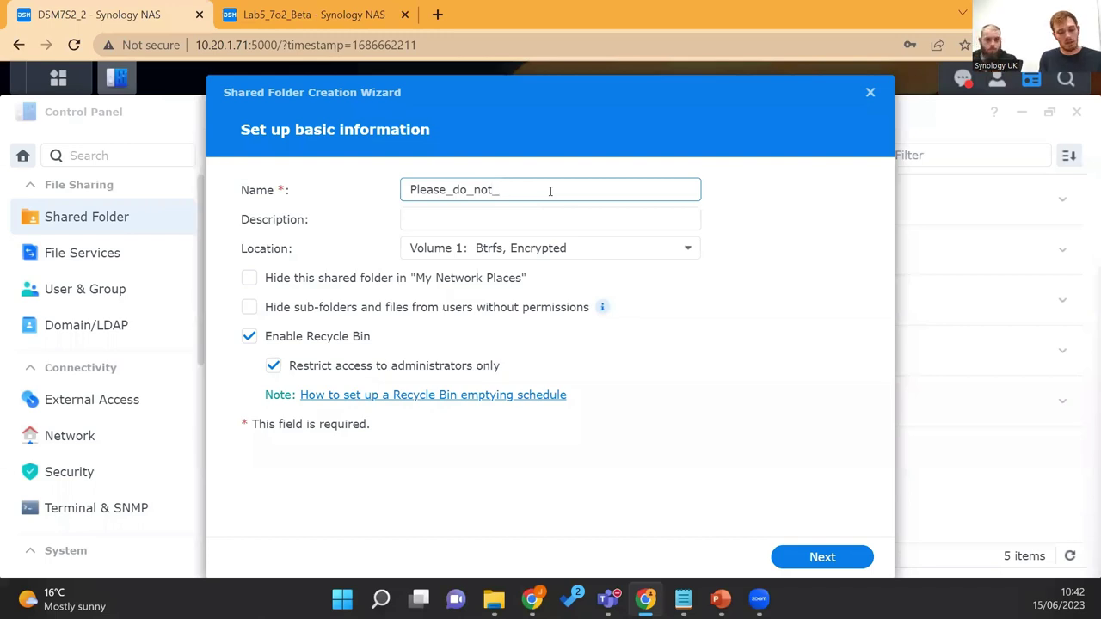
text(delete_my_)
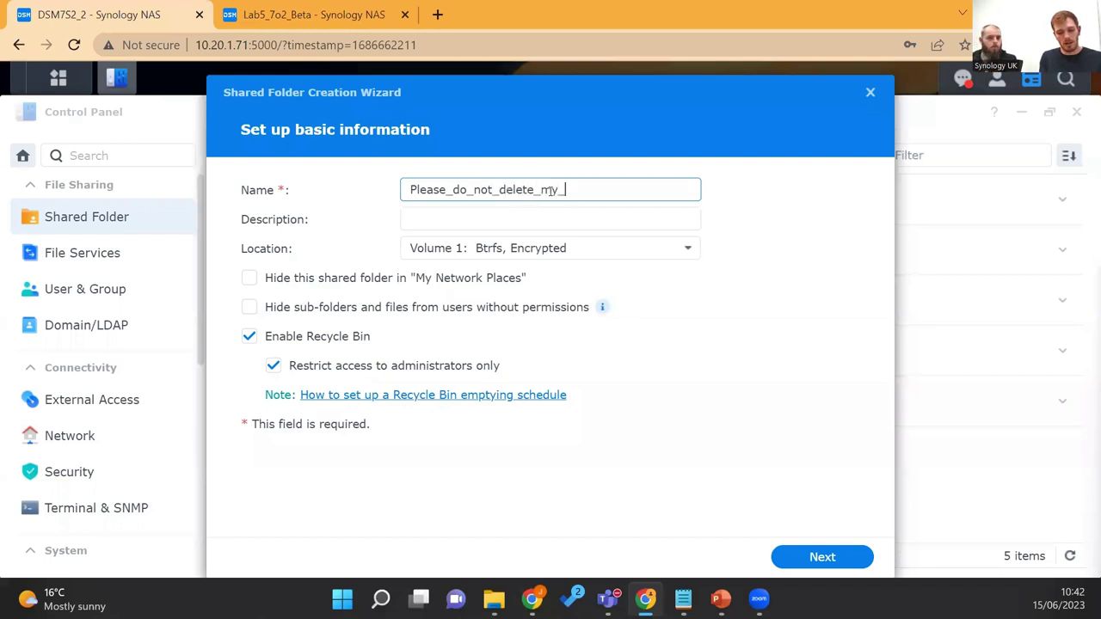
text(photos)
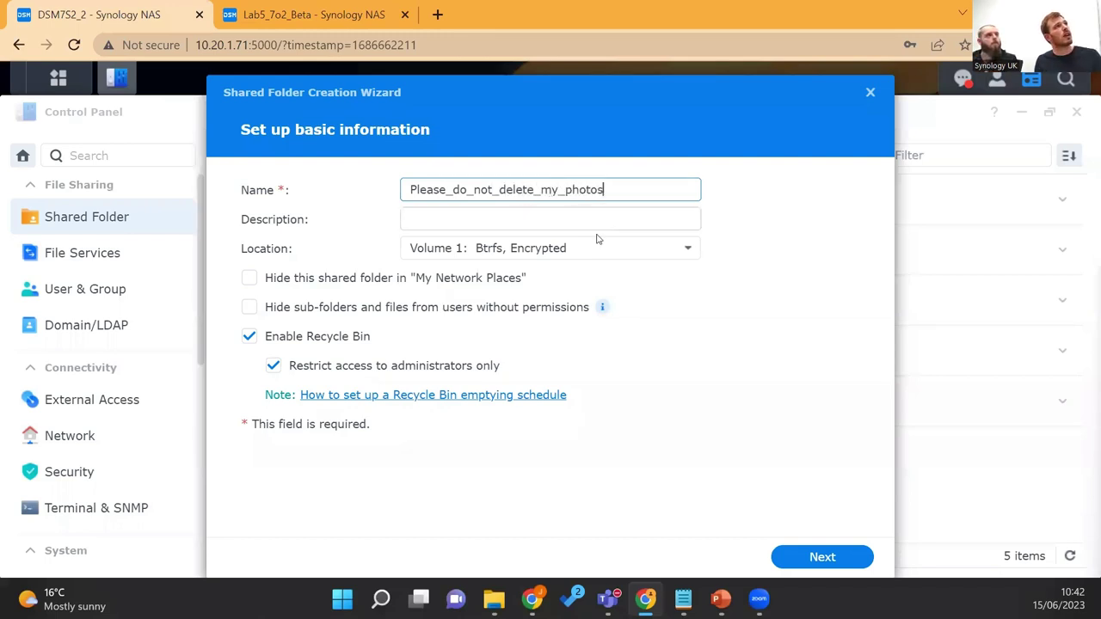
click(797, 559)
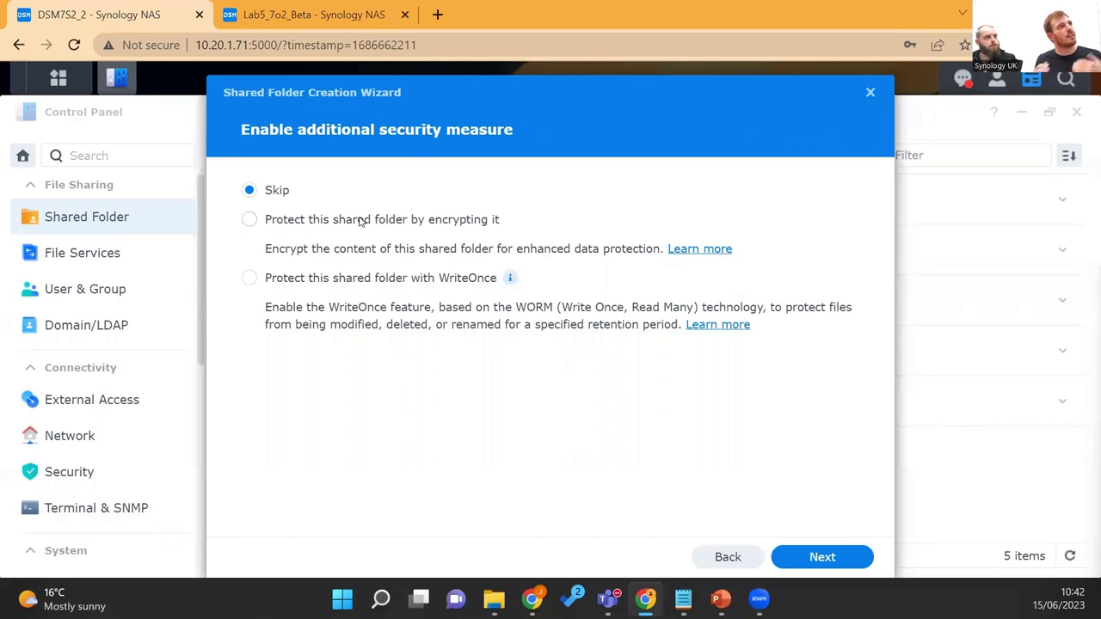
Protect the folder with WriteOnce and accept that its Recycle Bin is disabled.
click(338, 284)
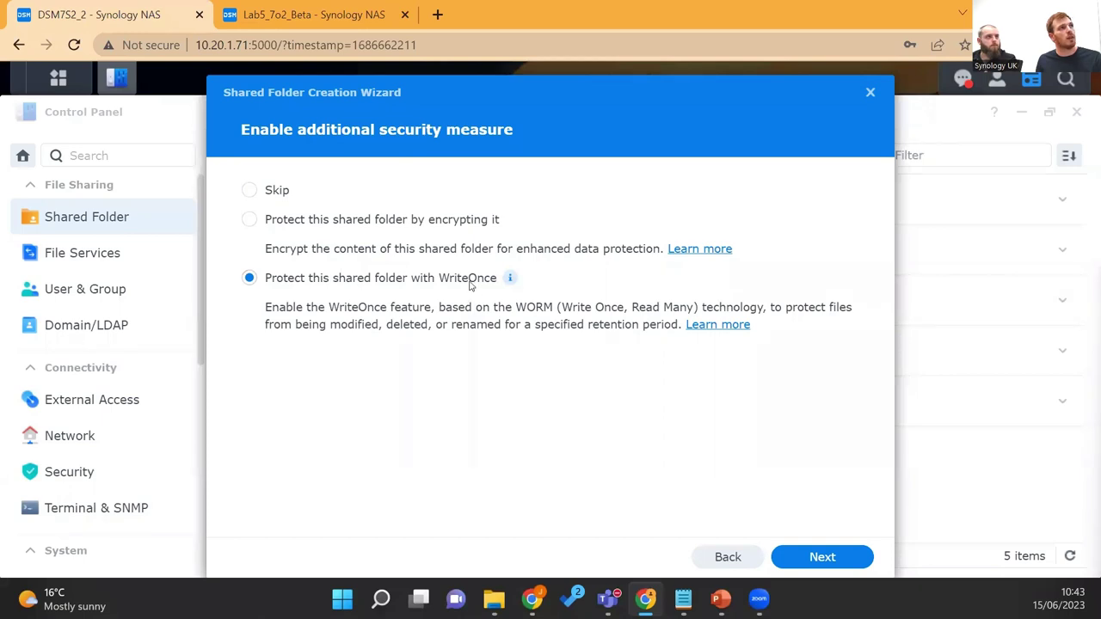
click(808, 562)
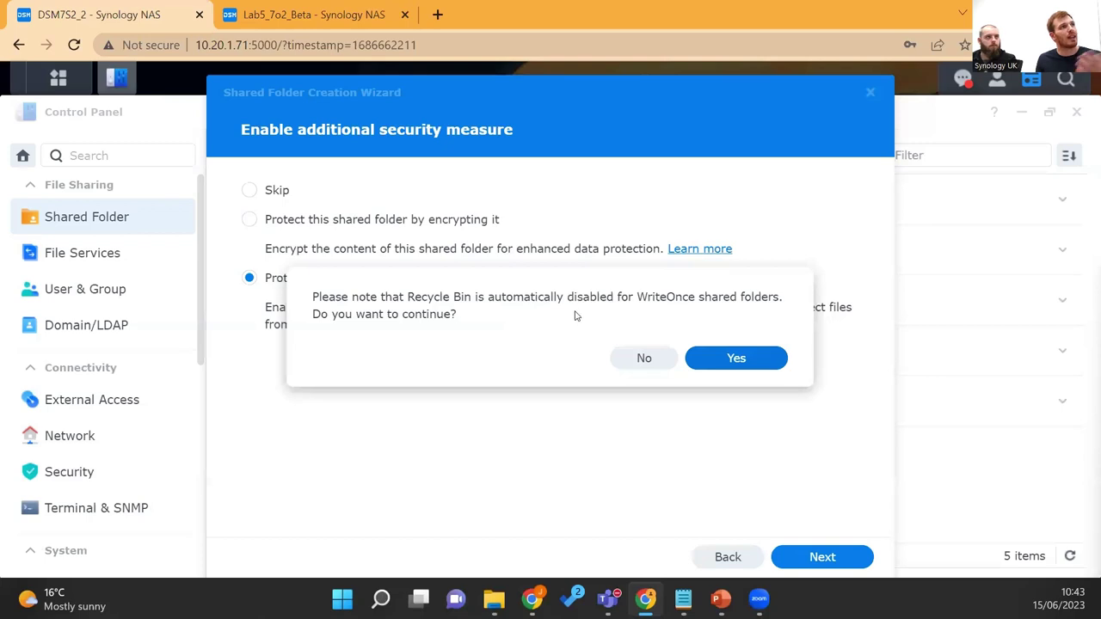
click(735, 357)
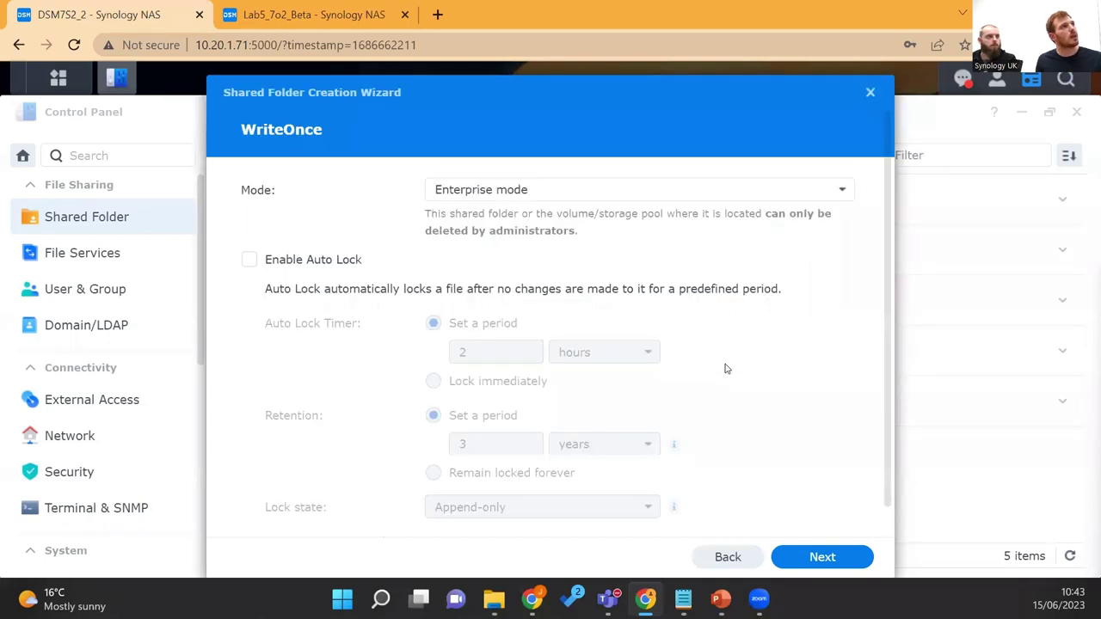
Set WriteOnce to Compliance mode with Auto Lock immediately, locked forever, and Immutable lock state.
click(549, 190)
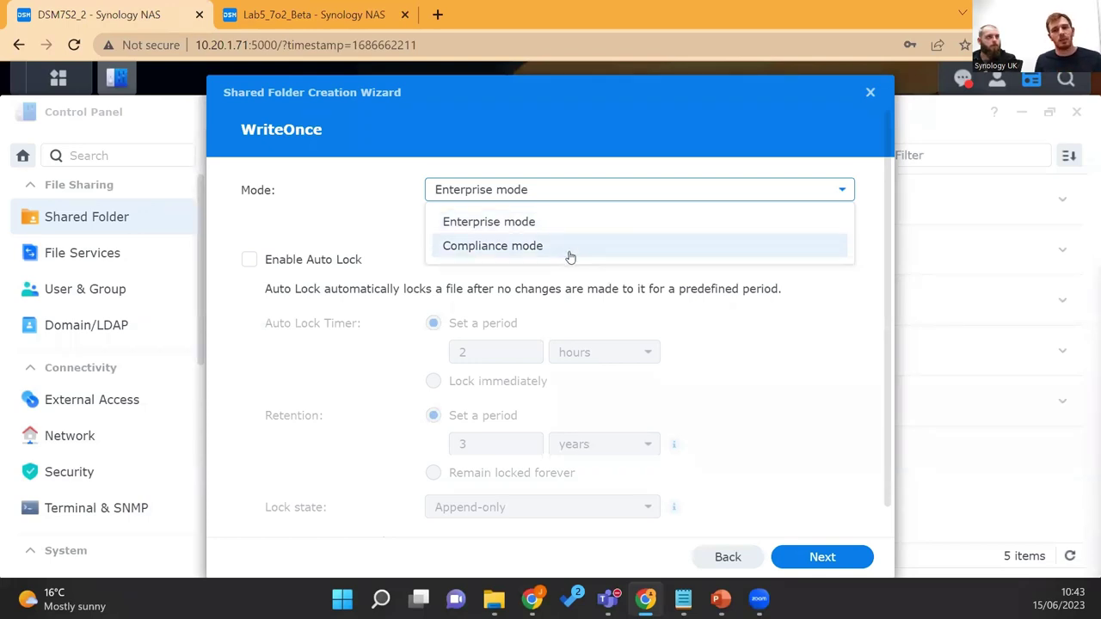
click(568, 248)
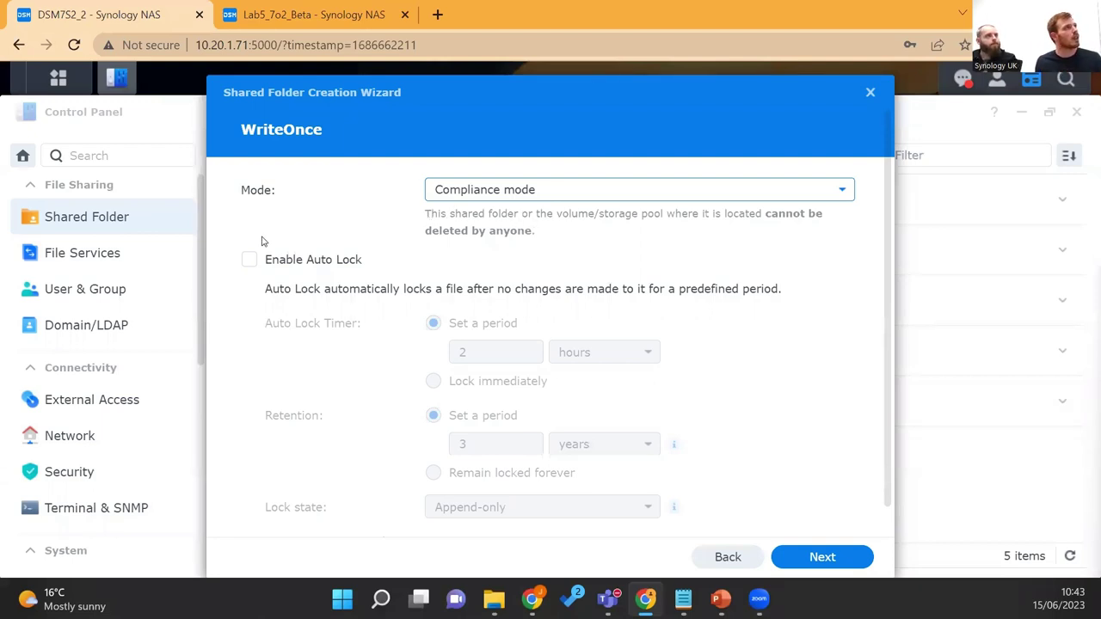
click(247, 266)
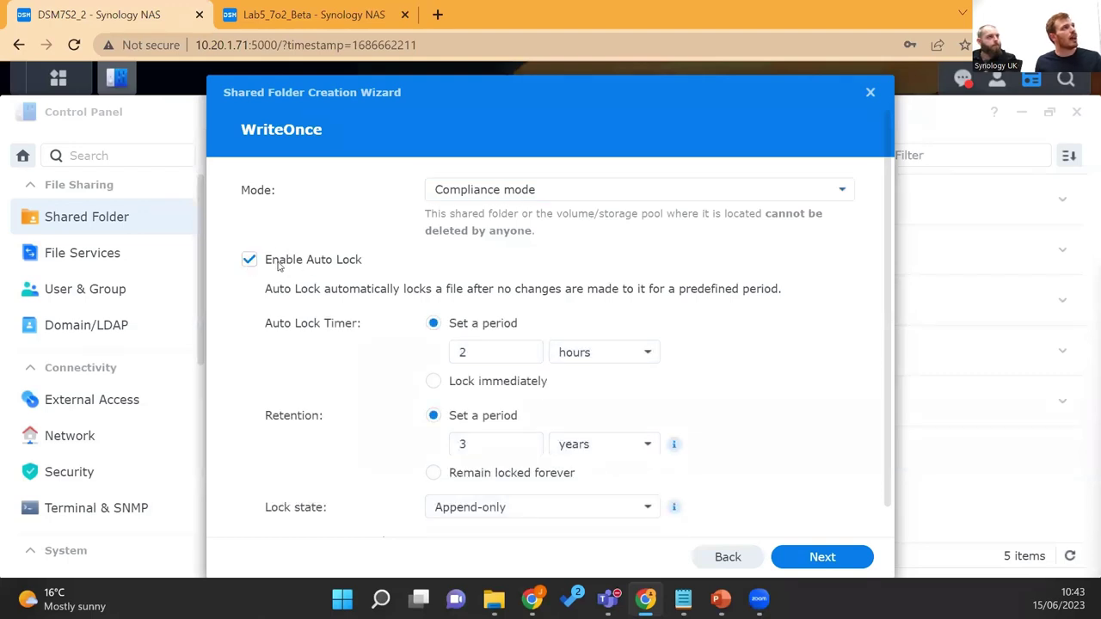
scroll(349, 272, down, 1)
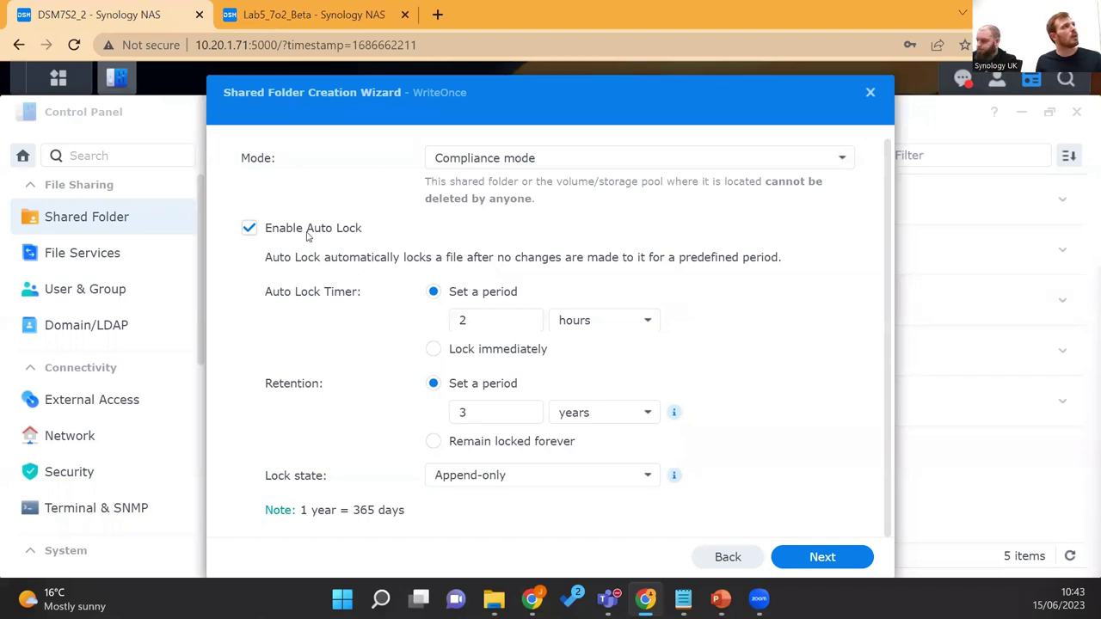
click(433, 349)
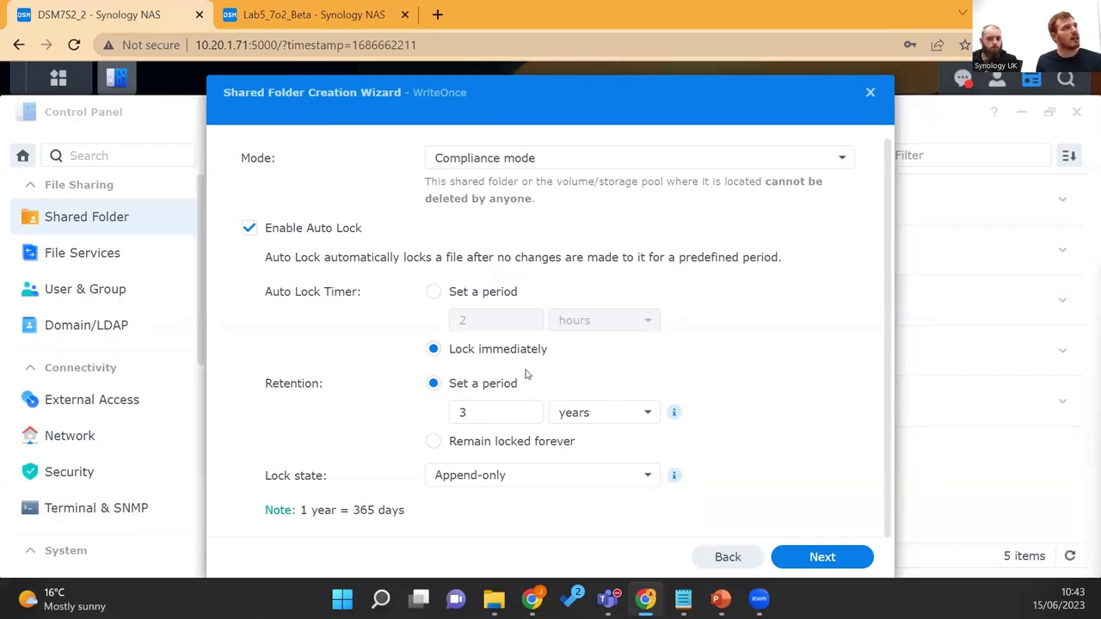
click(433, 441)
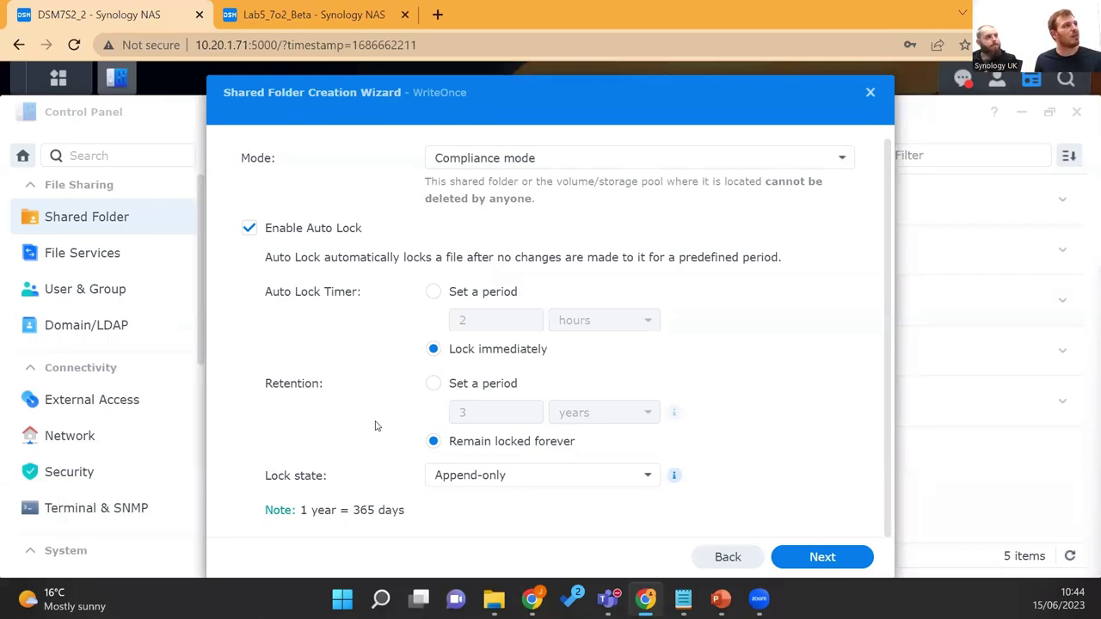
click(604, 482)
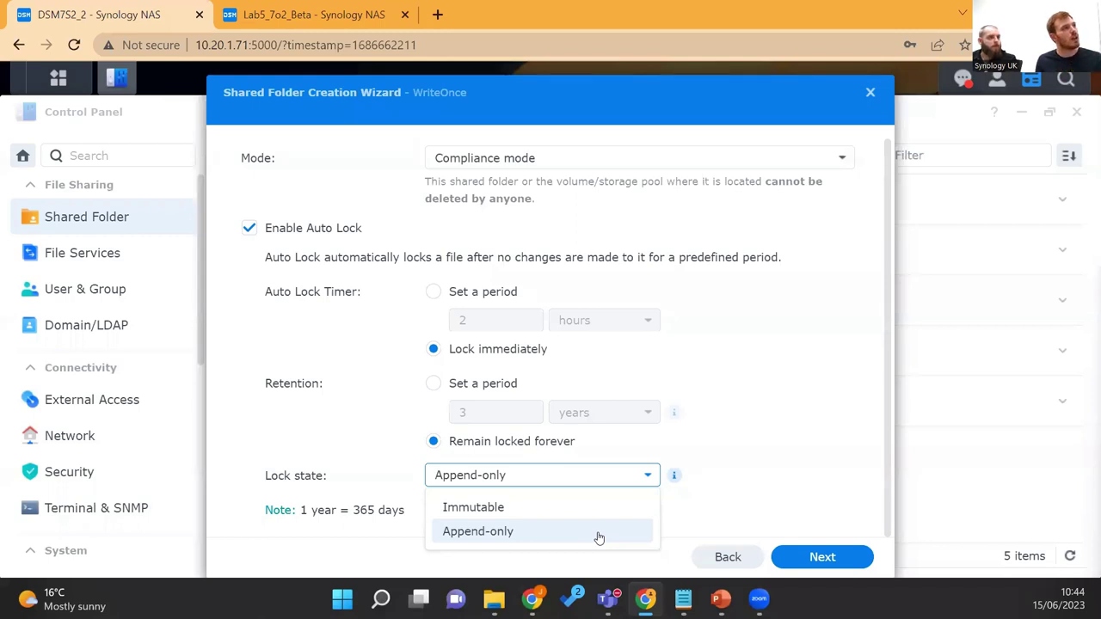
click(520, 507)
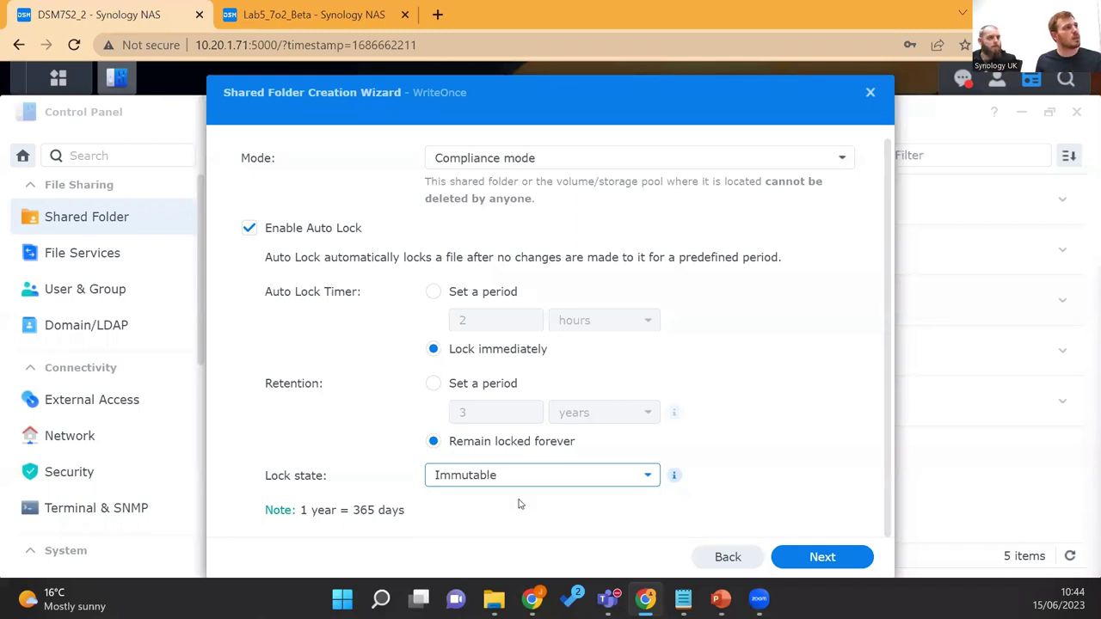
click(822, 557)
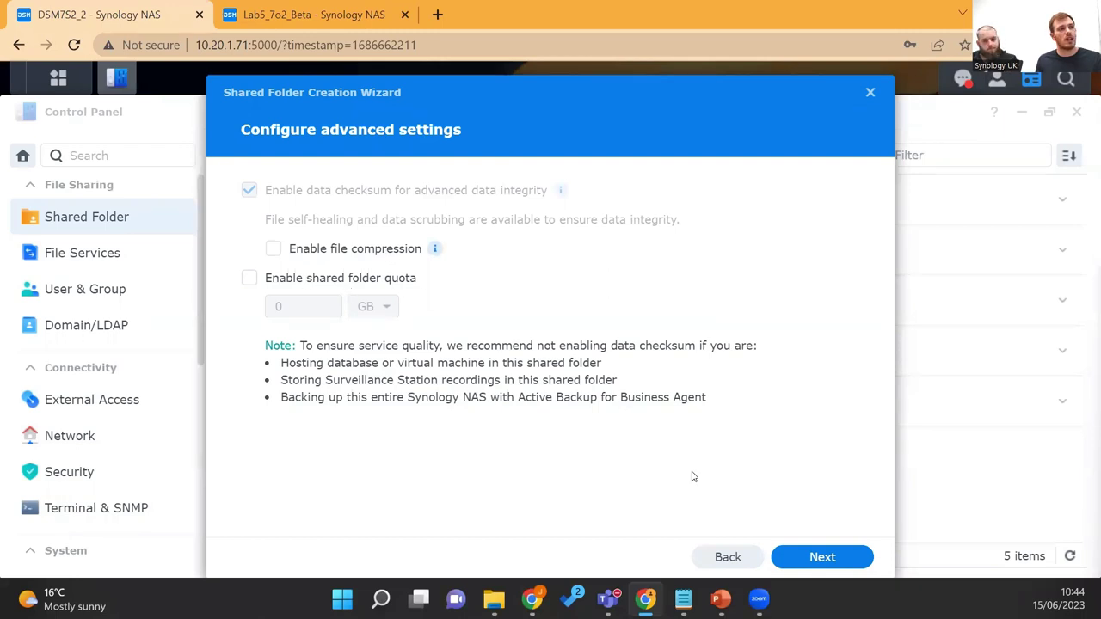
Pass the advanced and summary pages, then acknowledge the compliance-mode warning that the folder is undeletable.
click(818, 557)
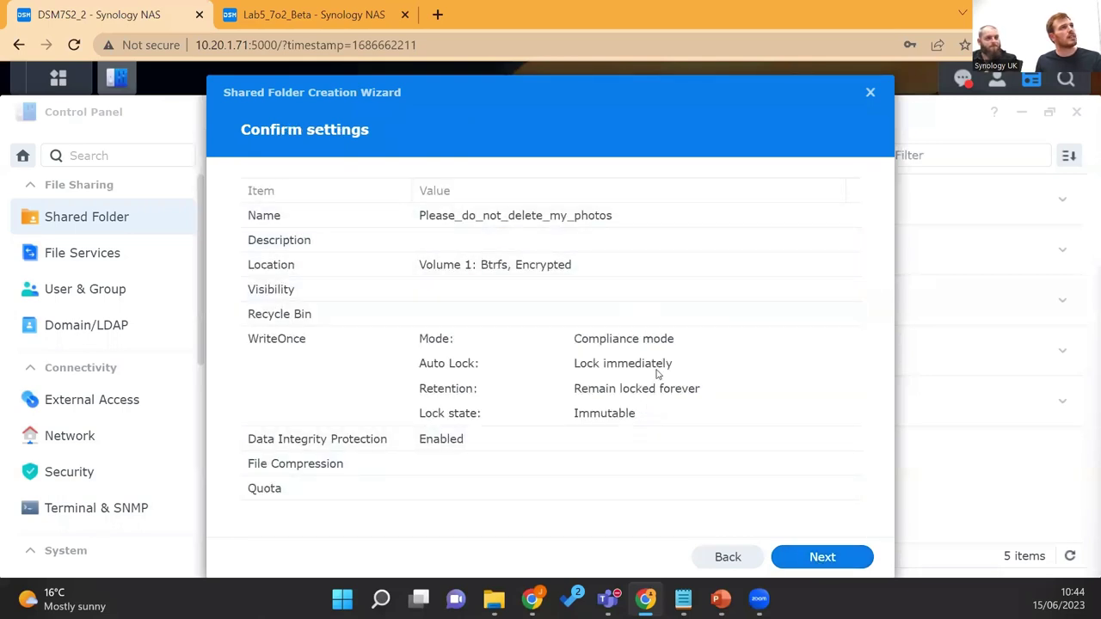
click(783, 567)
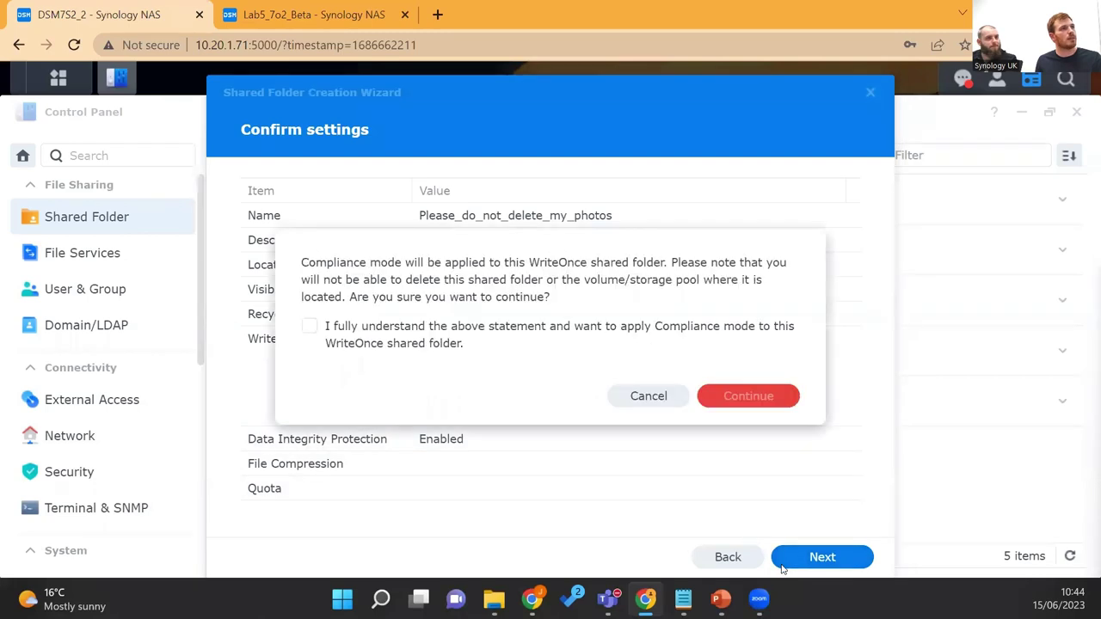
click(419, 329)
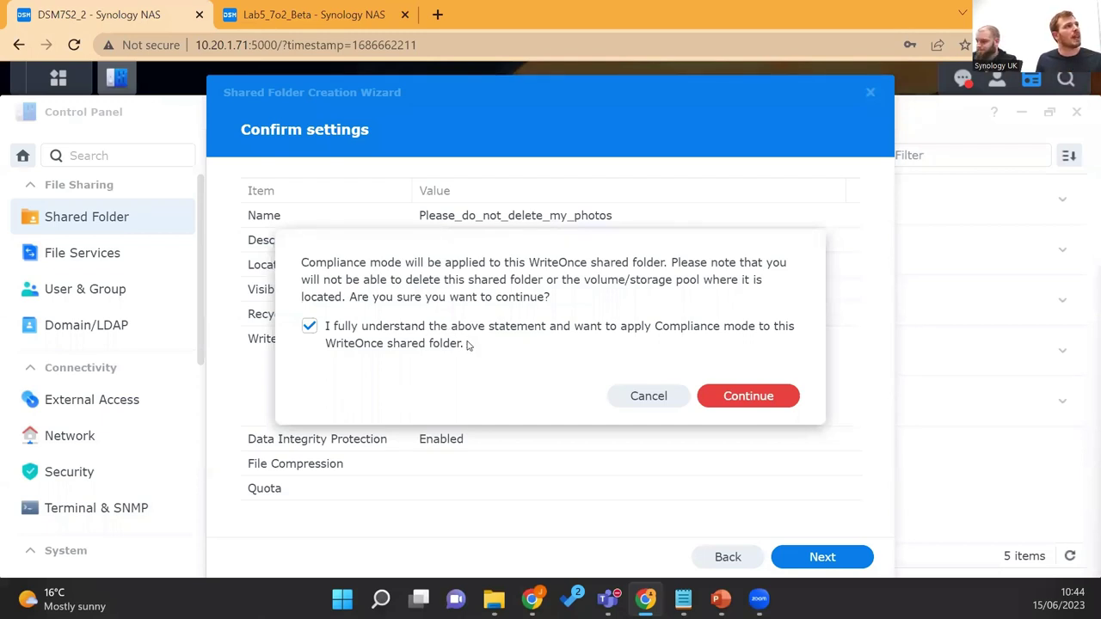
click(745, 395)
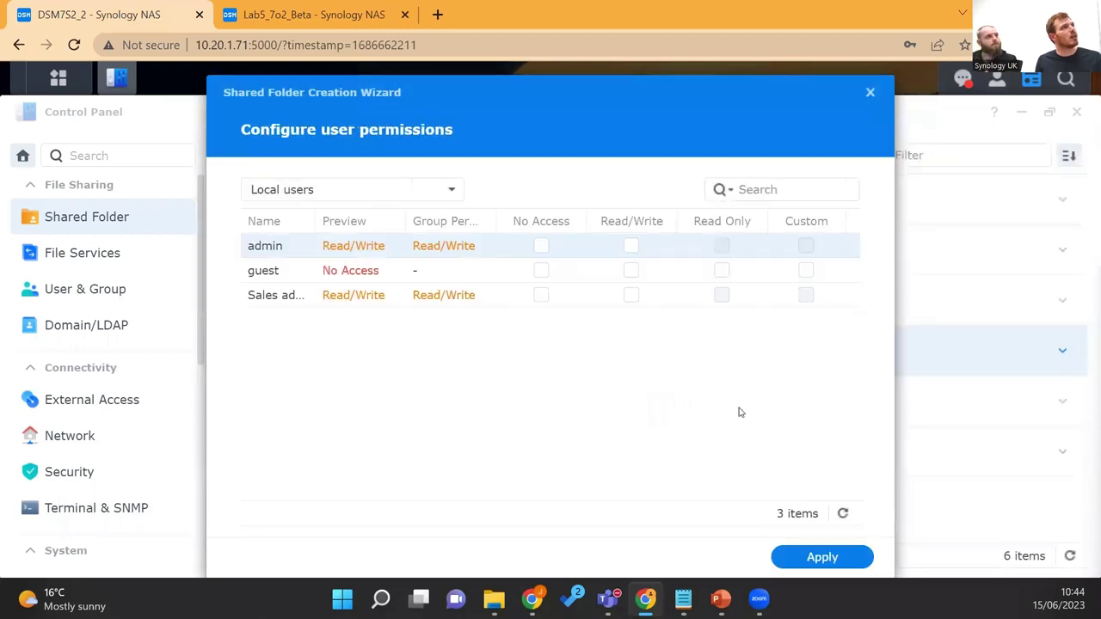
Grant Sales Read/Write, set admin and guest to No Access, apply, and expand the folder's details.
click(632, 295)
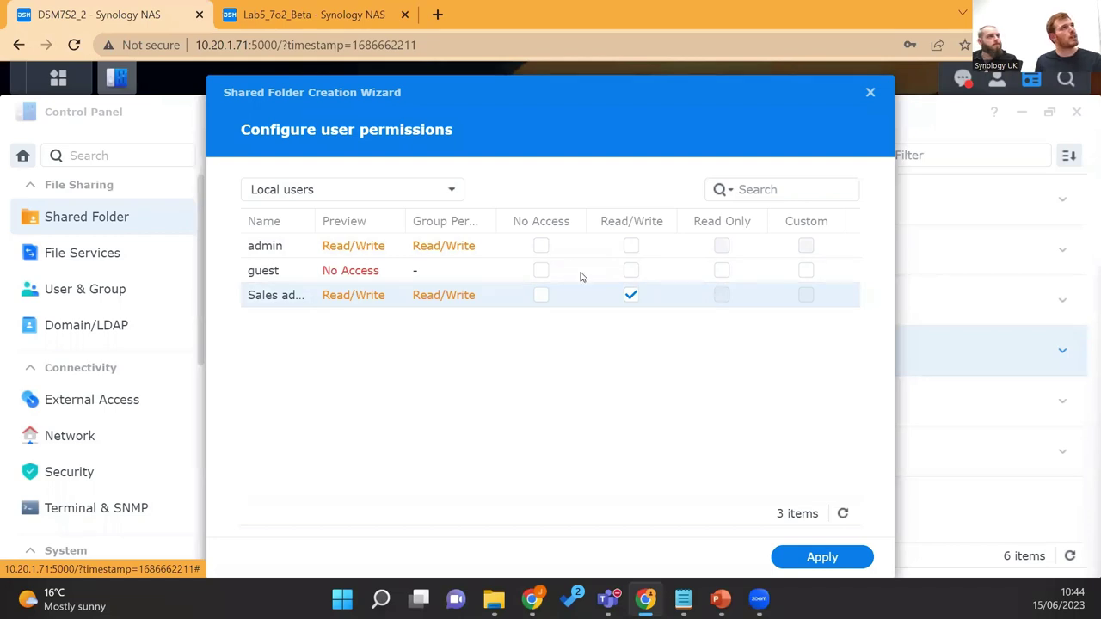
click(541, 246)
click(541, 271)
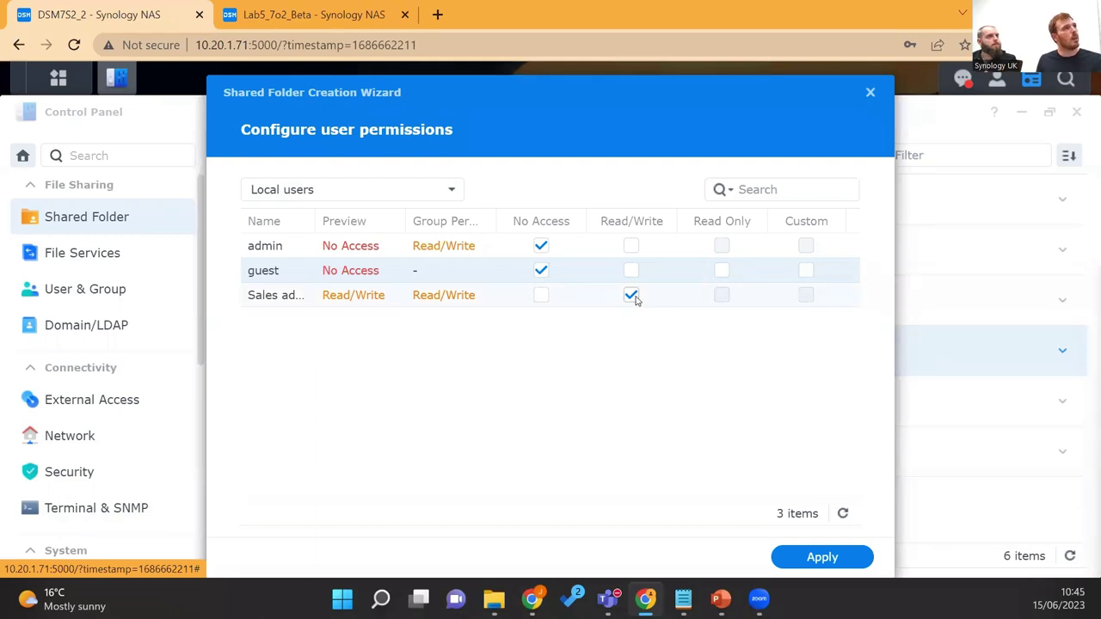
click(780, 559)
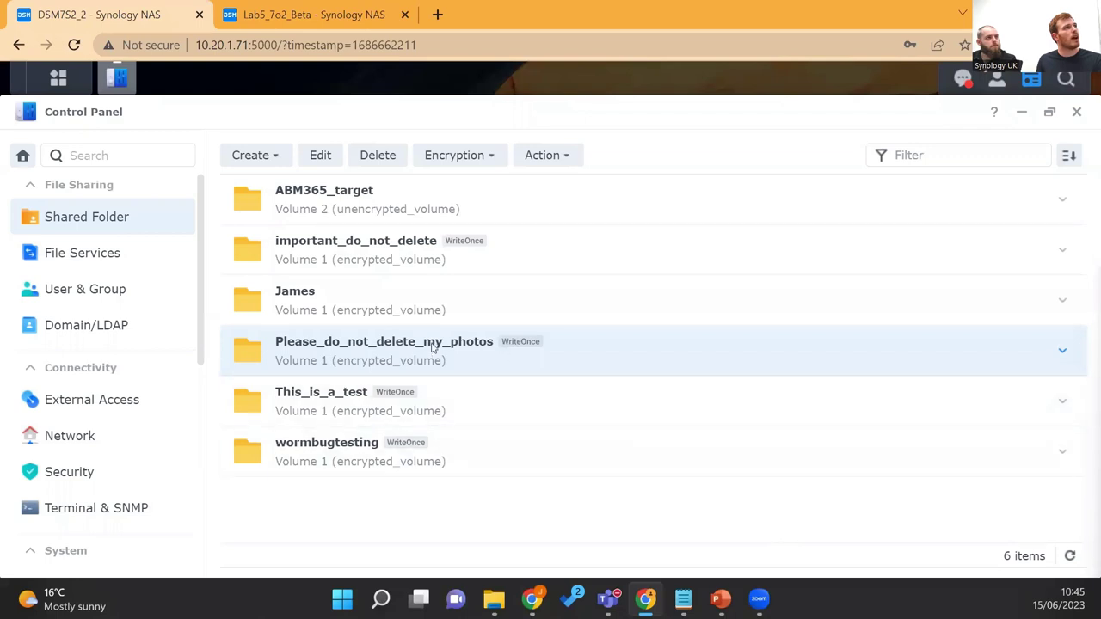
click(1066, 352)
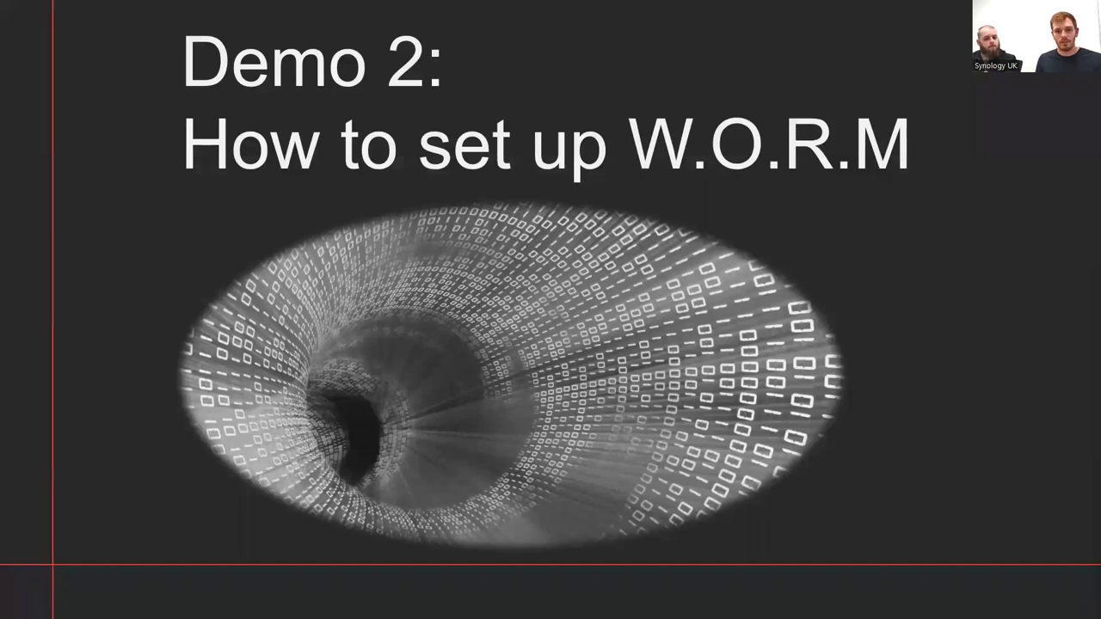
Show the 'Demo 3: Scheduling Immutable Backups' slide, then switch back to the browser.
key(Right)
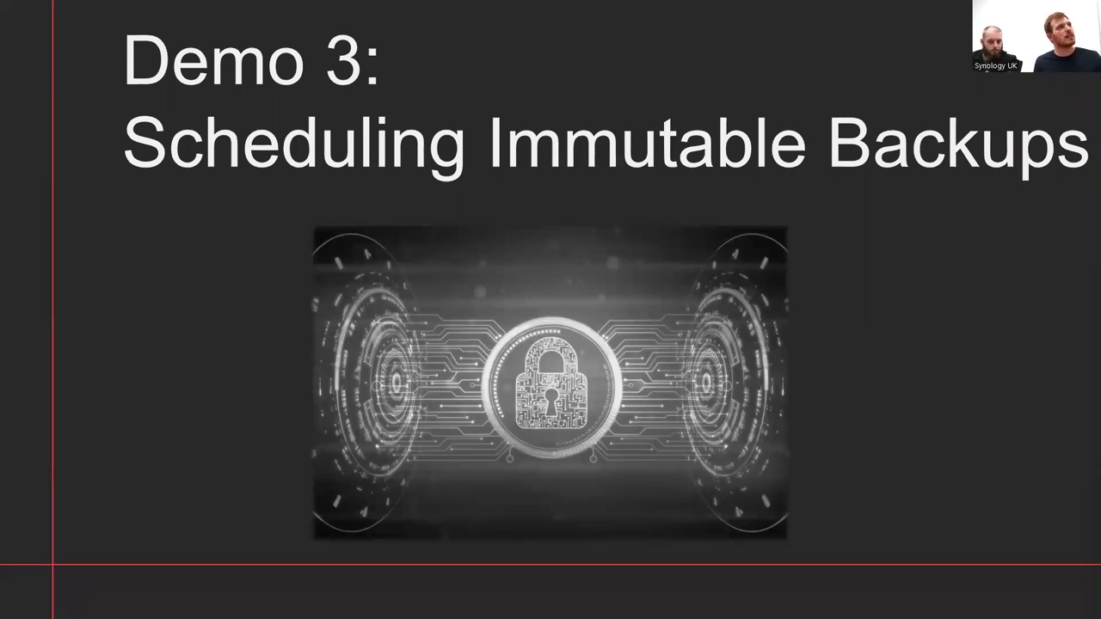
key(alt+Tab)
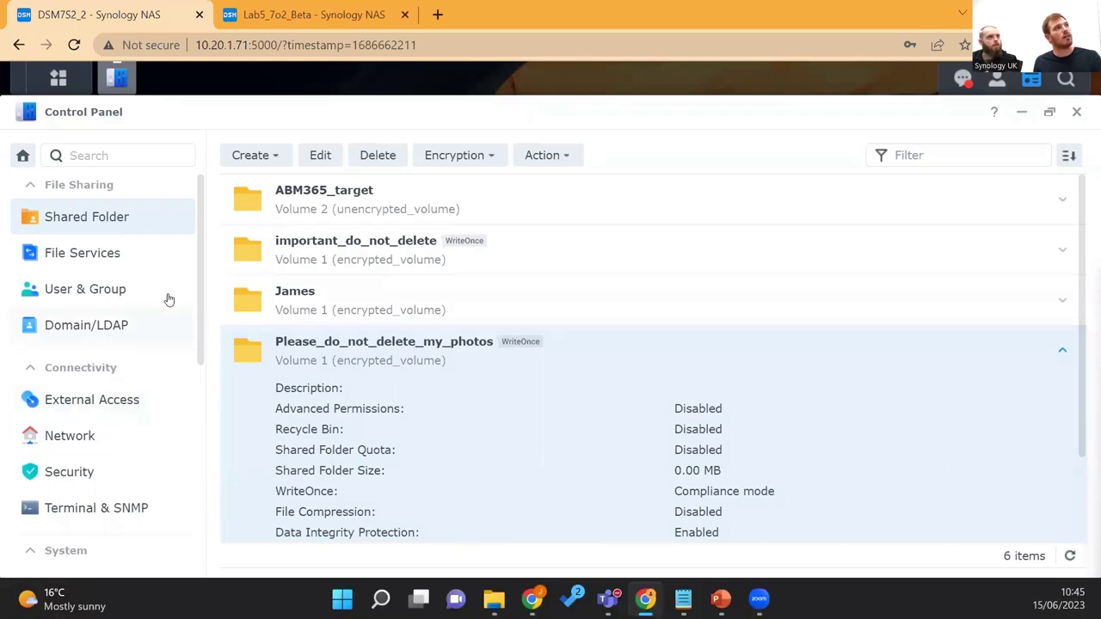
Close Control Panel, then open Active Backup for Microsoft 365 to review its summary and close it.
click(1076, 114)
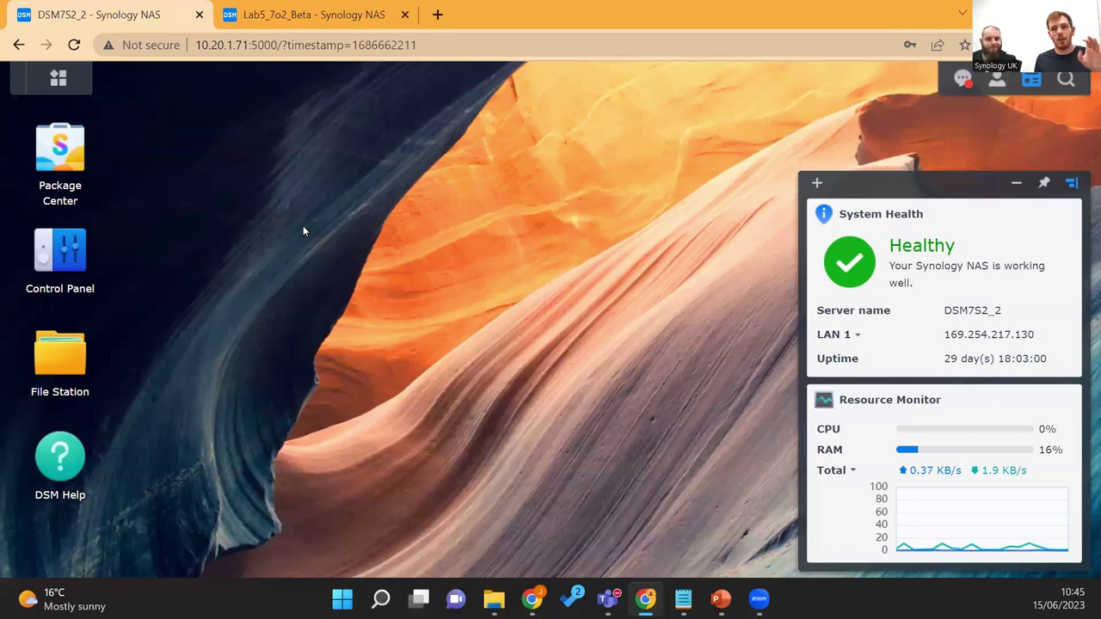
click(80, 87)
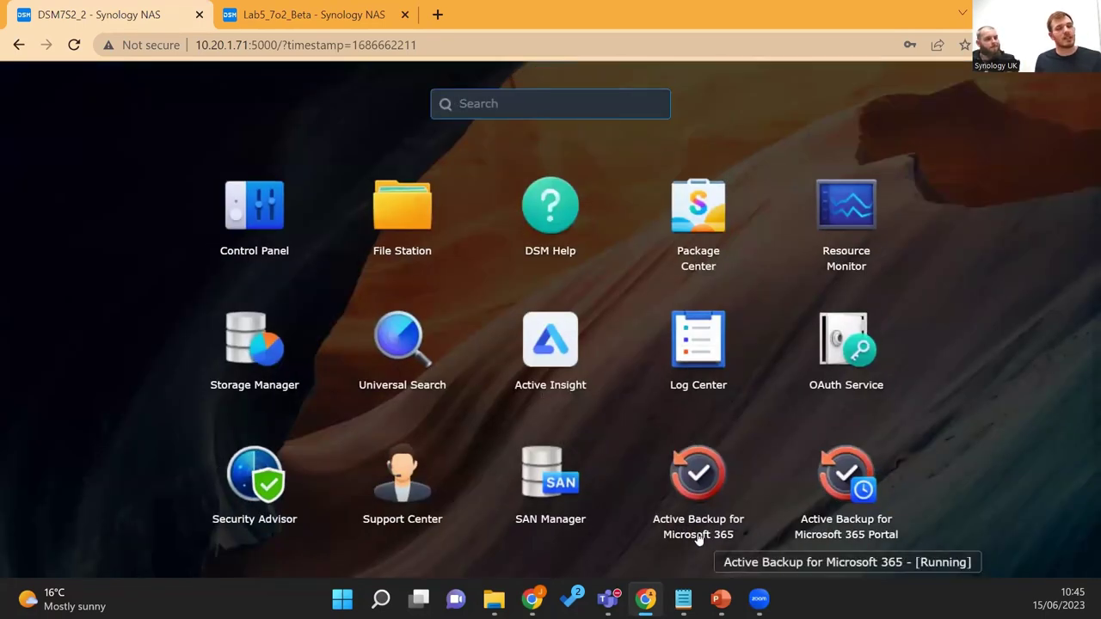
click(700, 497)
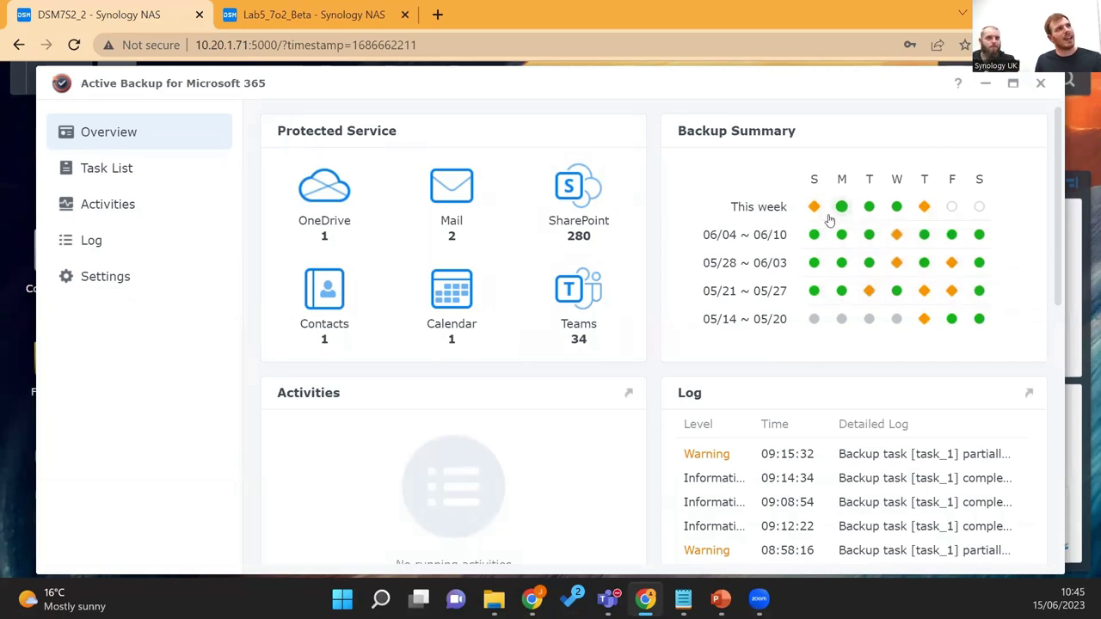
mouse_move(977, 256)
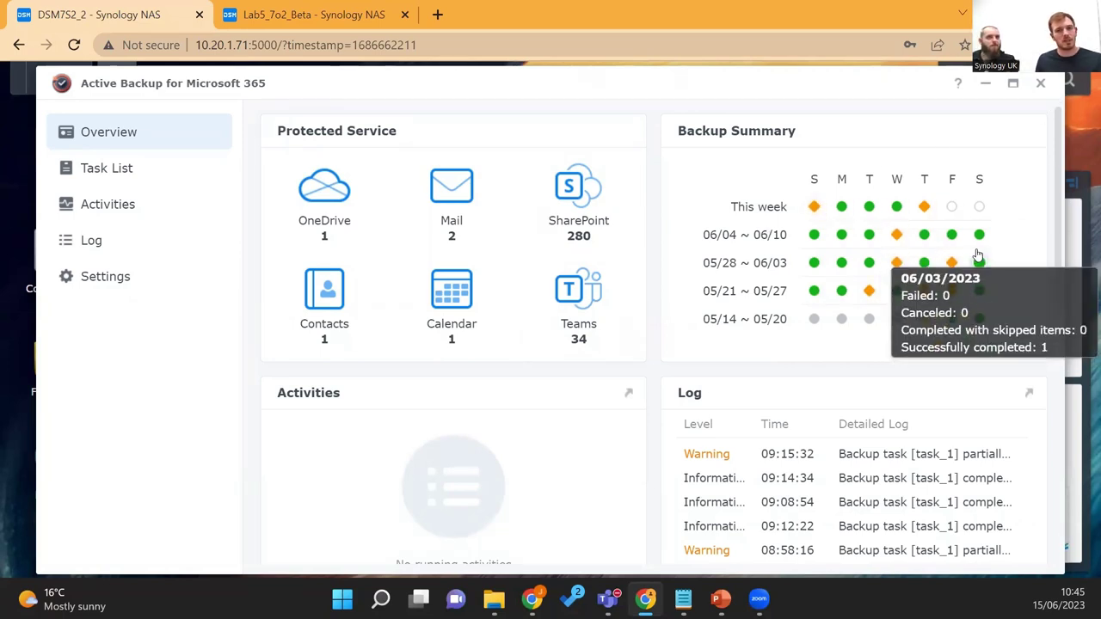
click(1041, 84)
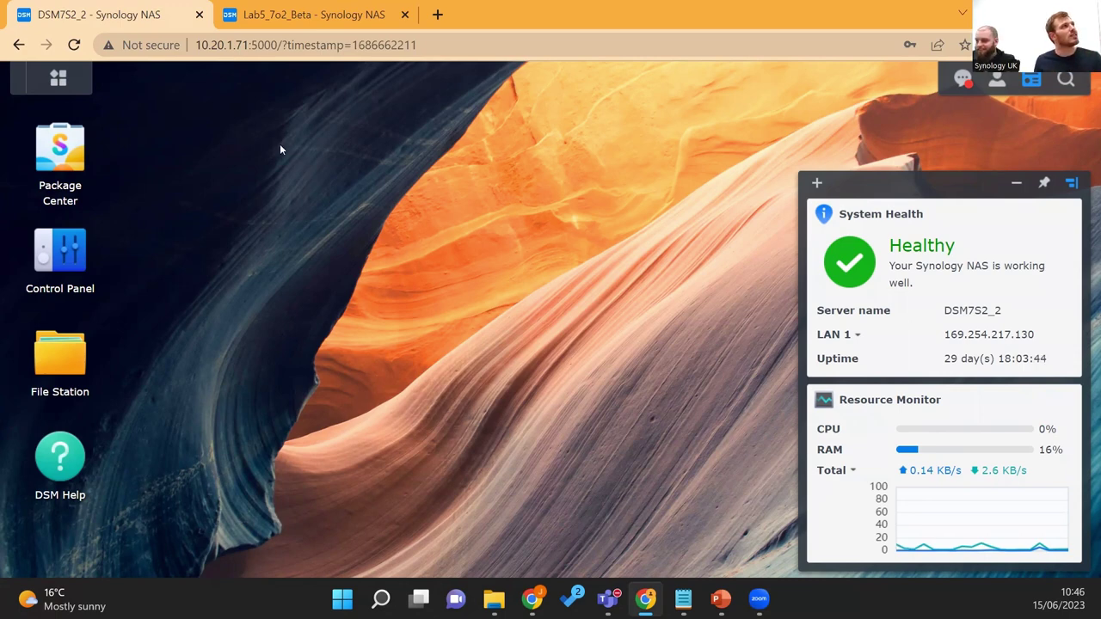
In Snapshot Replication, start a new shared folder replication task with a Remote destination.
click(58, 79)
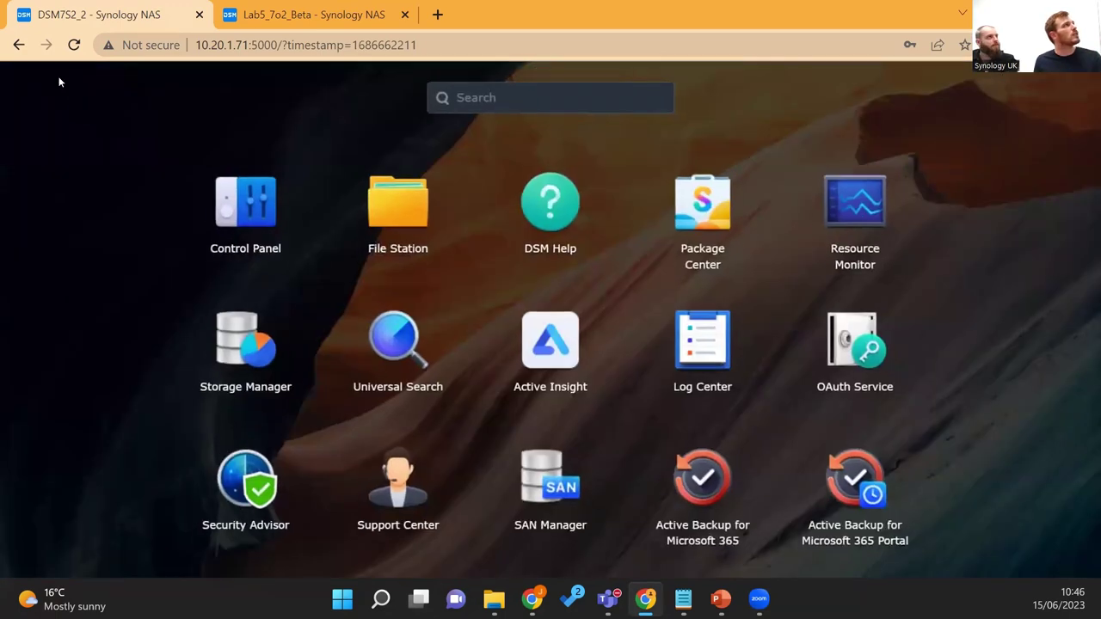
scroll(278, 275, down, 2)
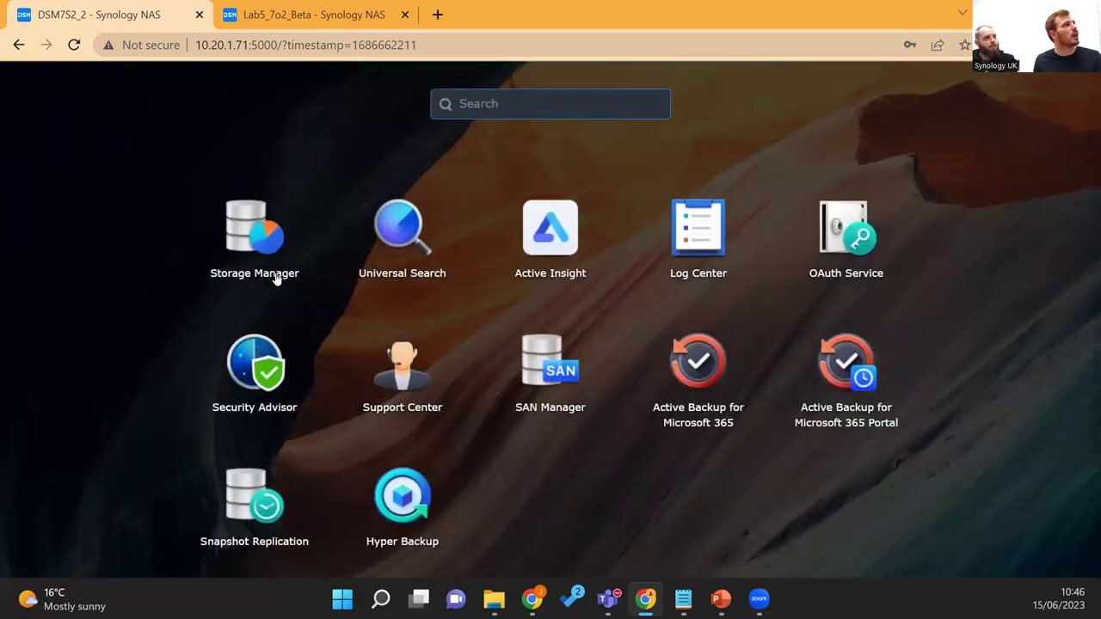
click(245, 496)
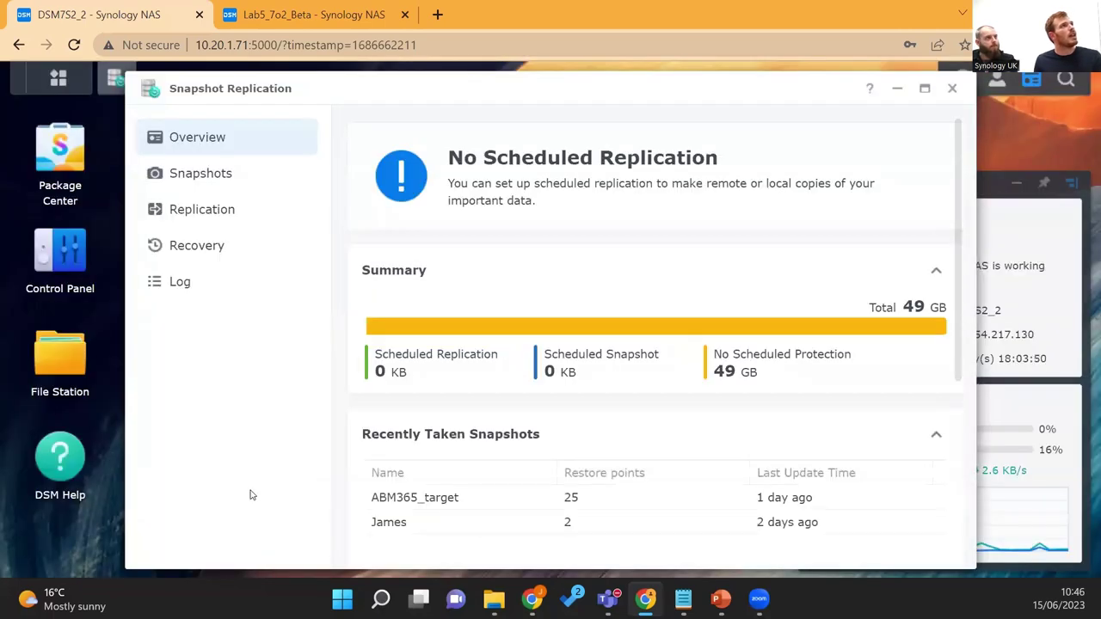
click(222, 220)
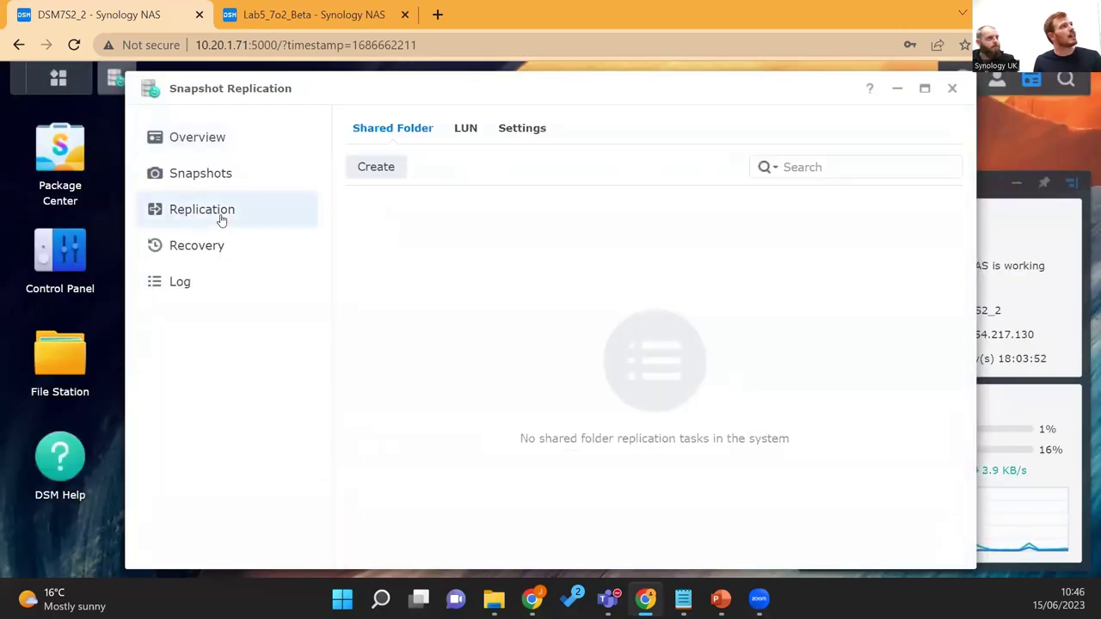
click(380, 174)
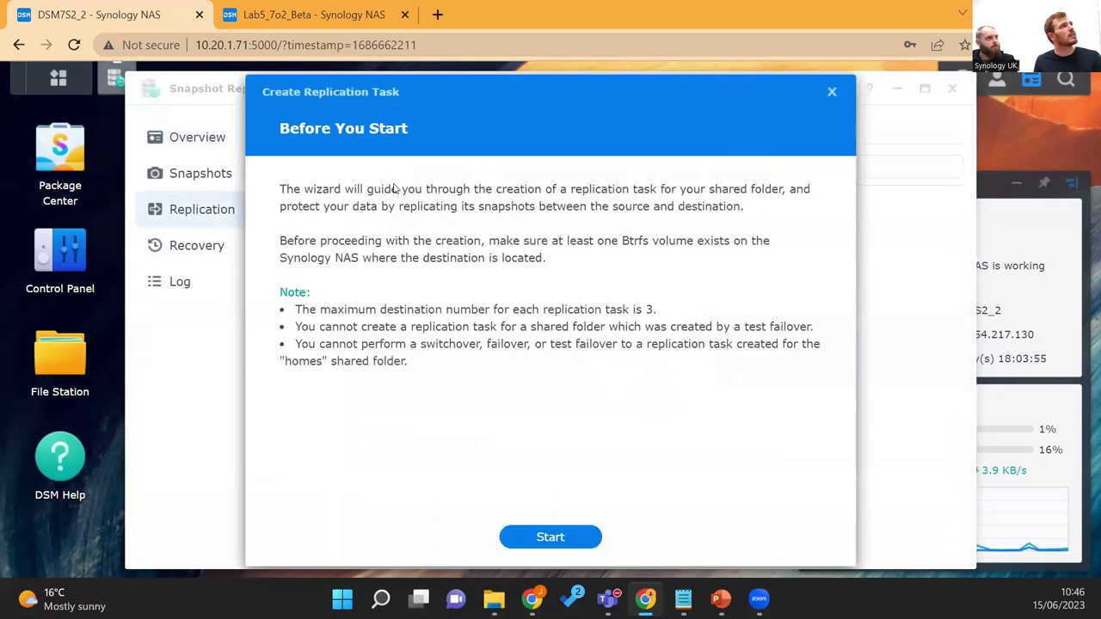
click(539, 540)
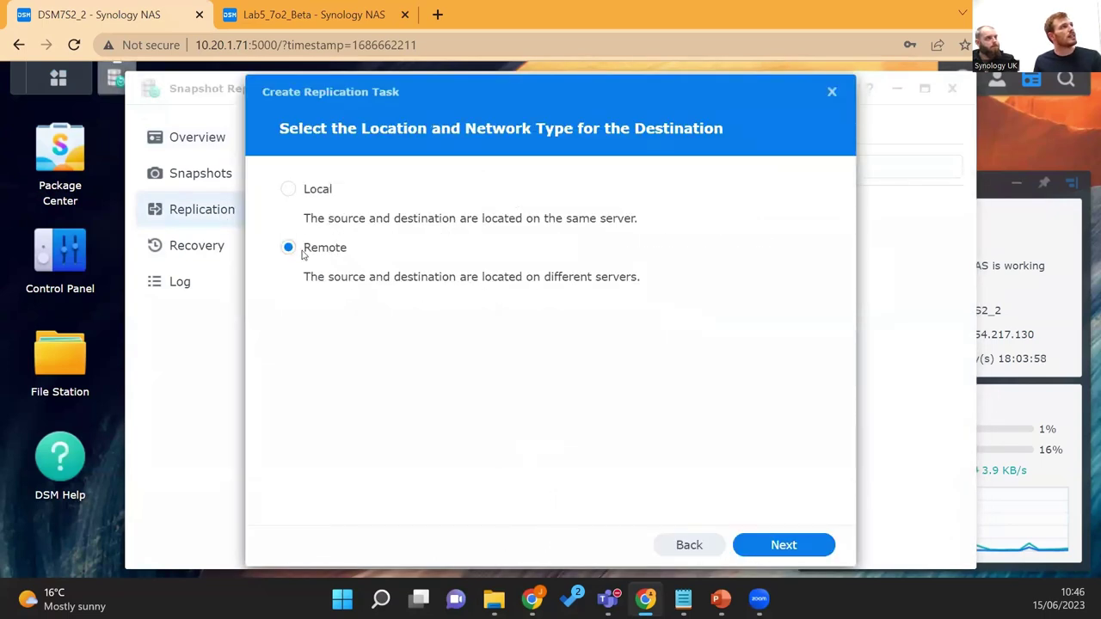
click(795, 547)
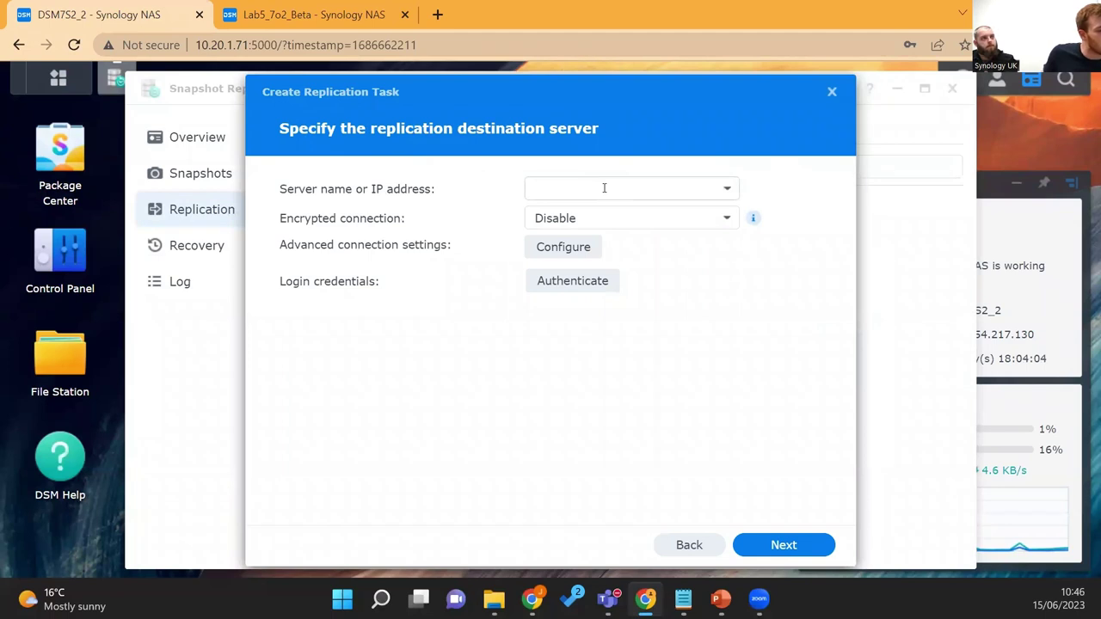
Enter destination server 10.20.1.85 and authenticate with the saved admin login.
click(604, 187)
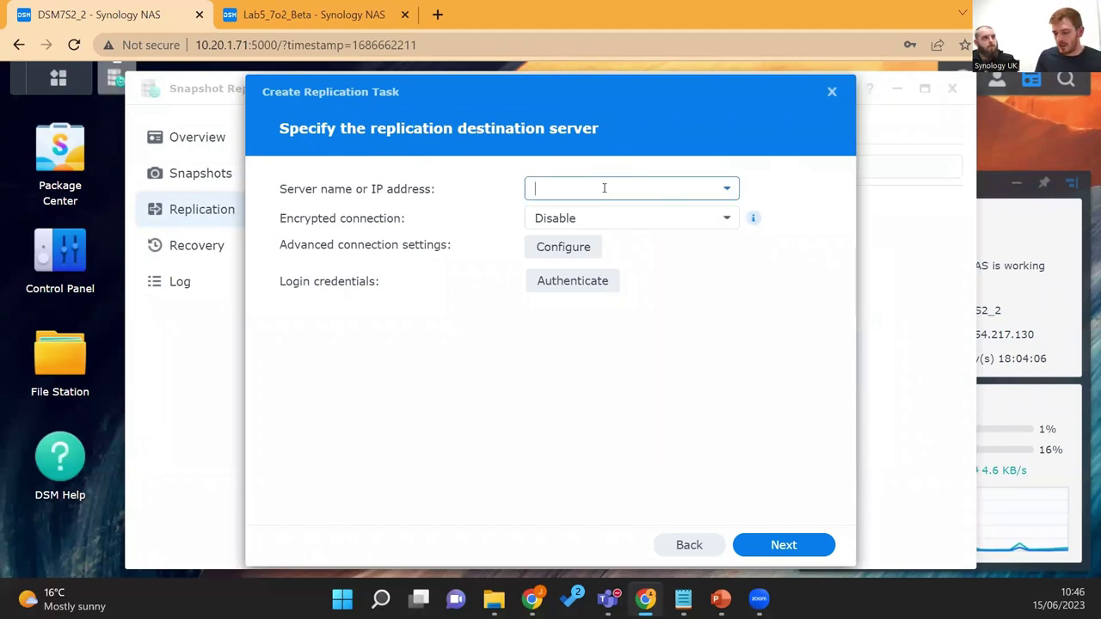
text(10)
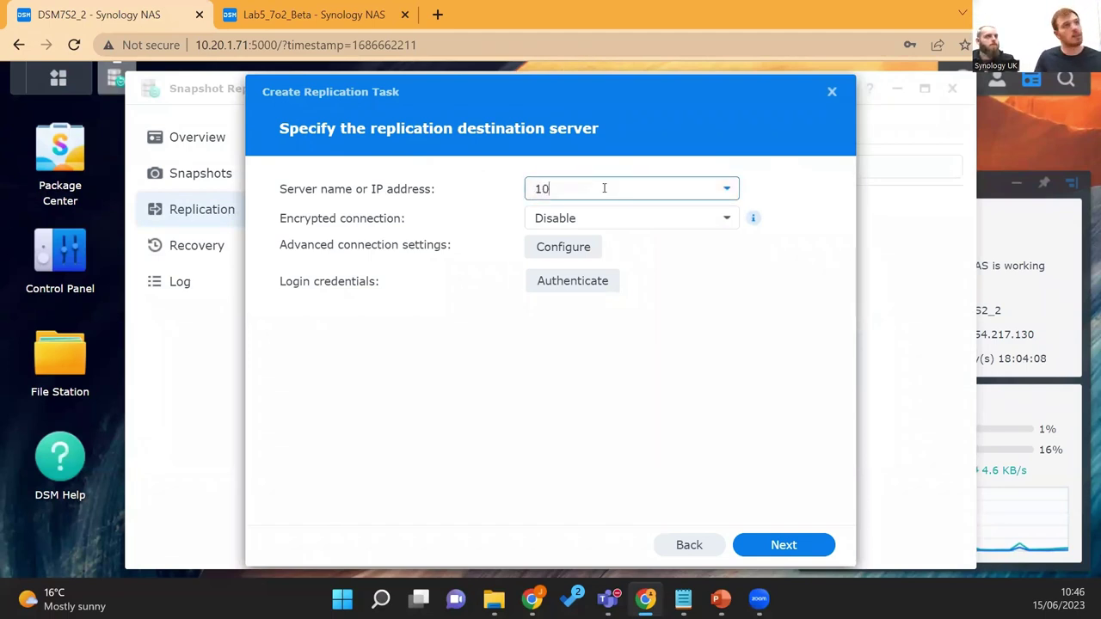
text(.20.1.85)
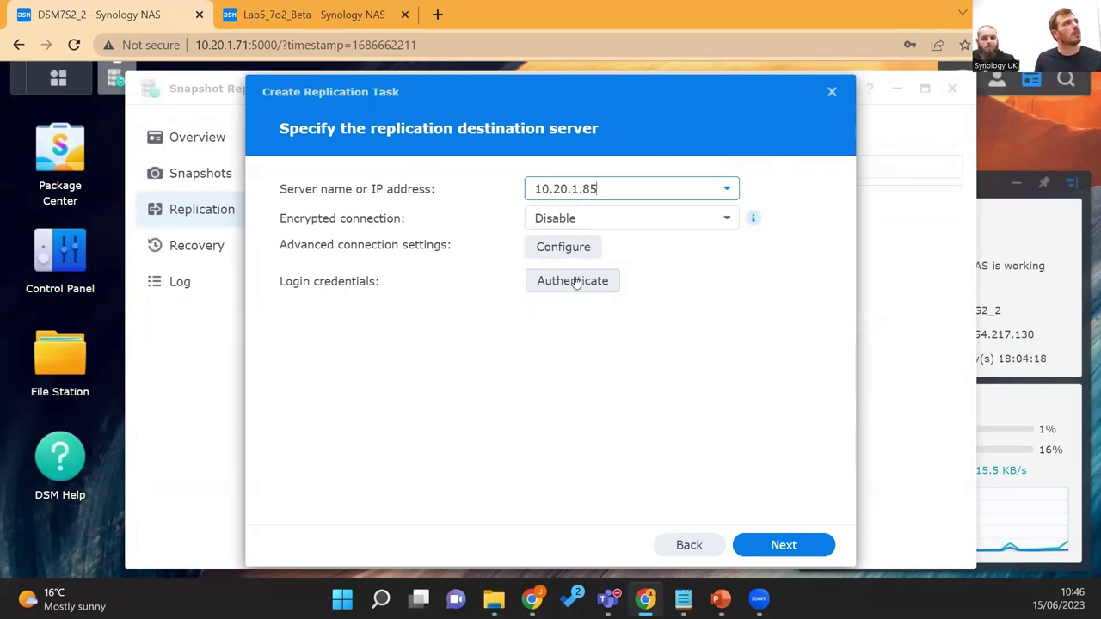
click(574, 281)
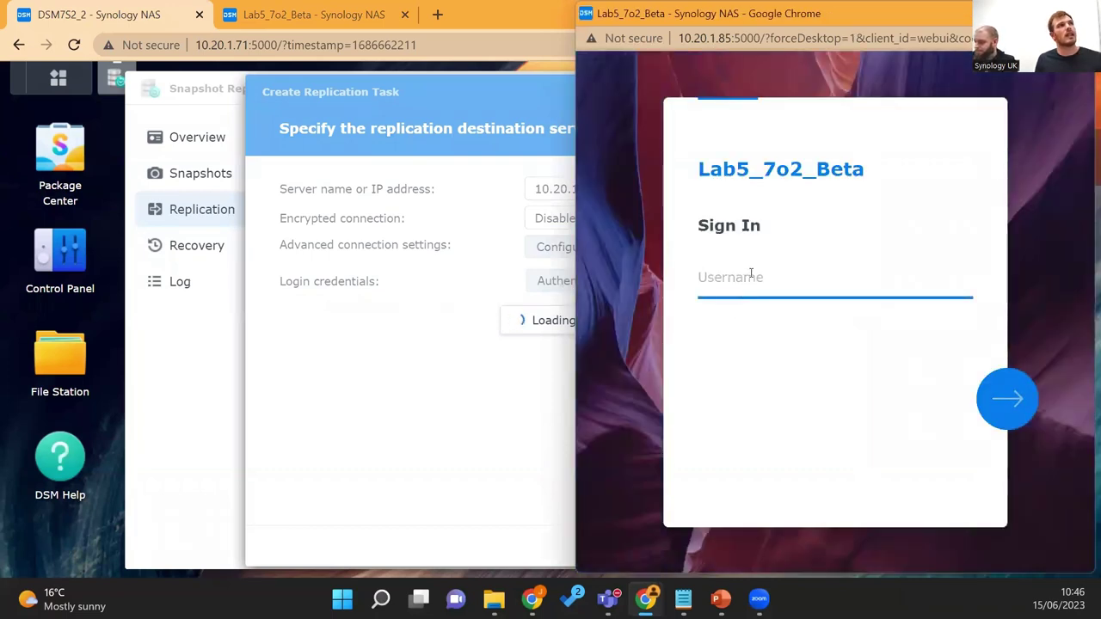
click(748, 277)
click(865, 334)
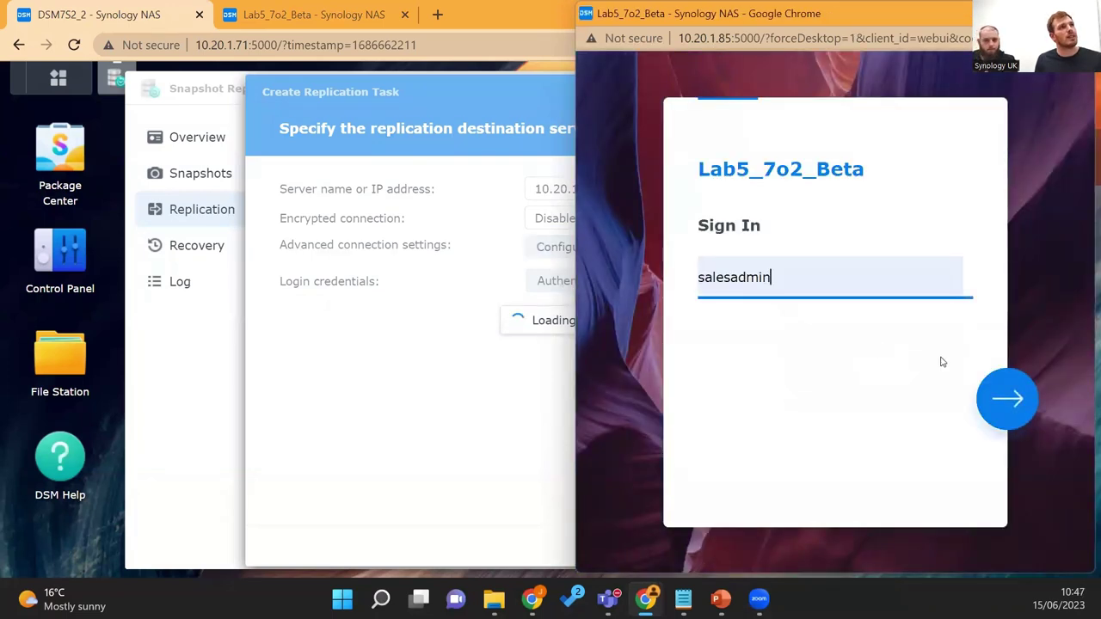
click(1004, 398)
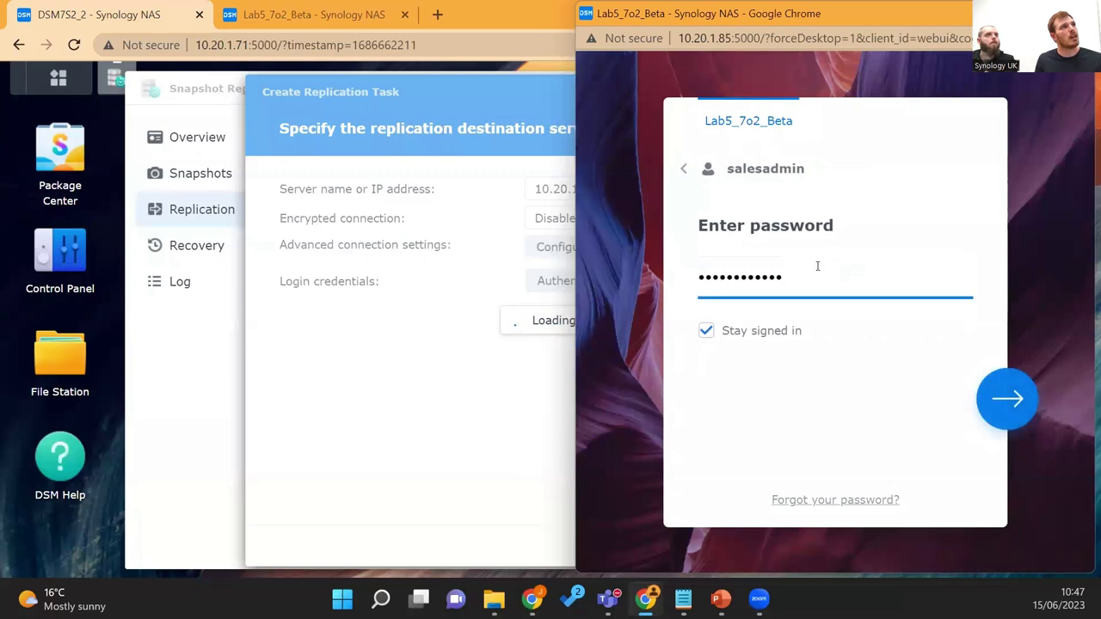
click(1000, 416)
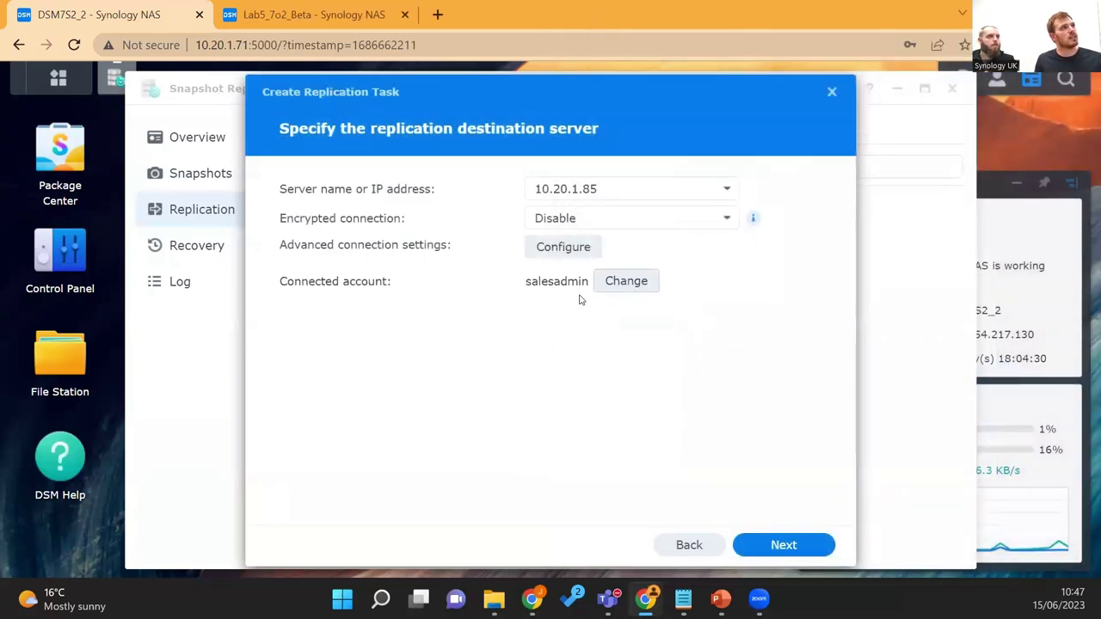
Replicate ABM365_target to Volume 1 on Lab5_7o2_Beta, sending the 48.5 GB initial copy over the network.
click(778, 545)
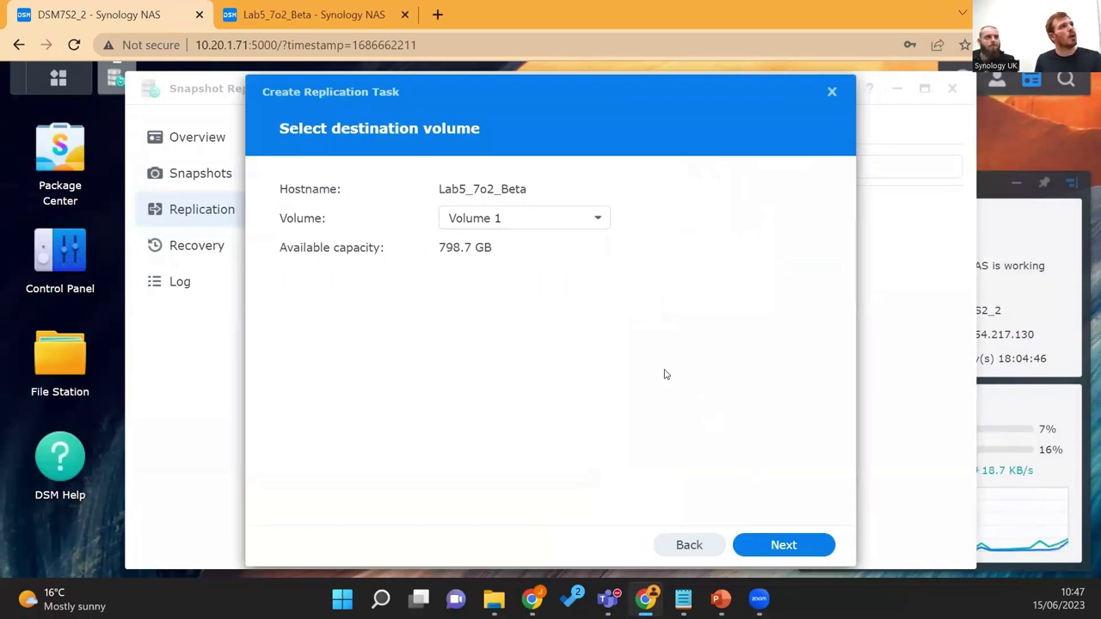
click(750, 545)
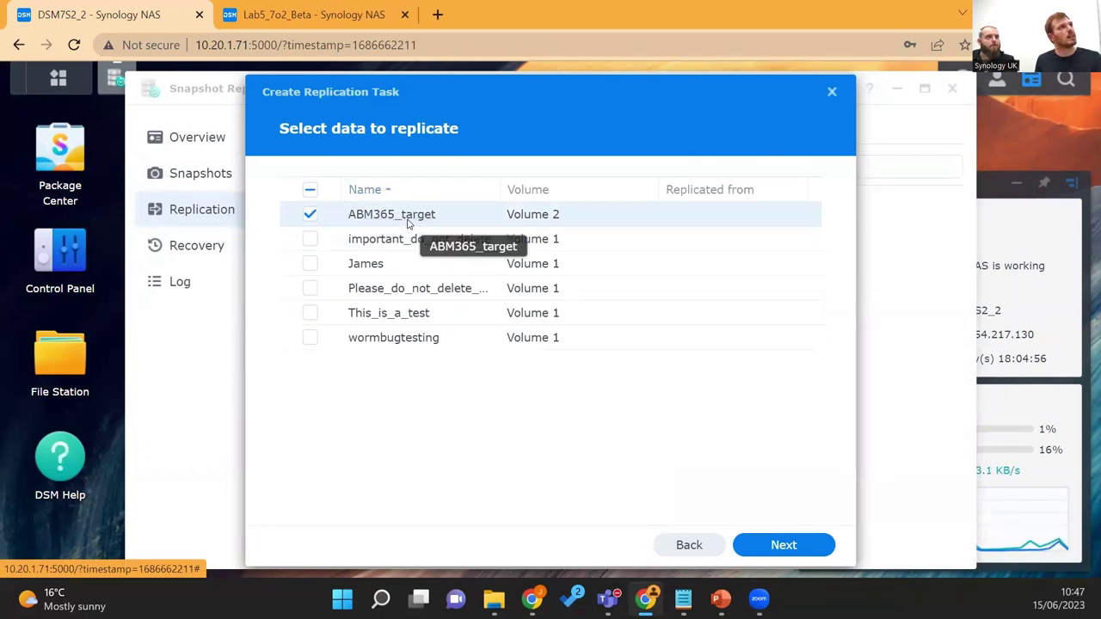
click(782, 544)
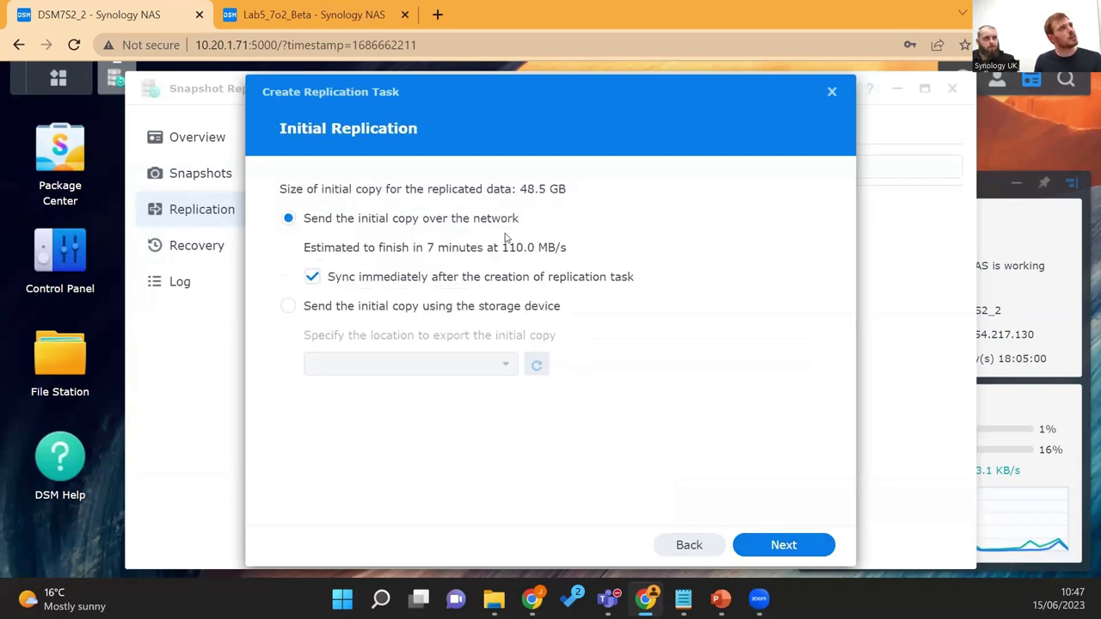
click(775, 550)
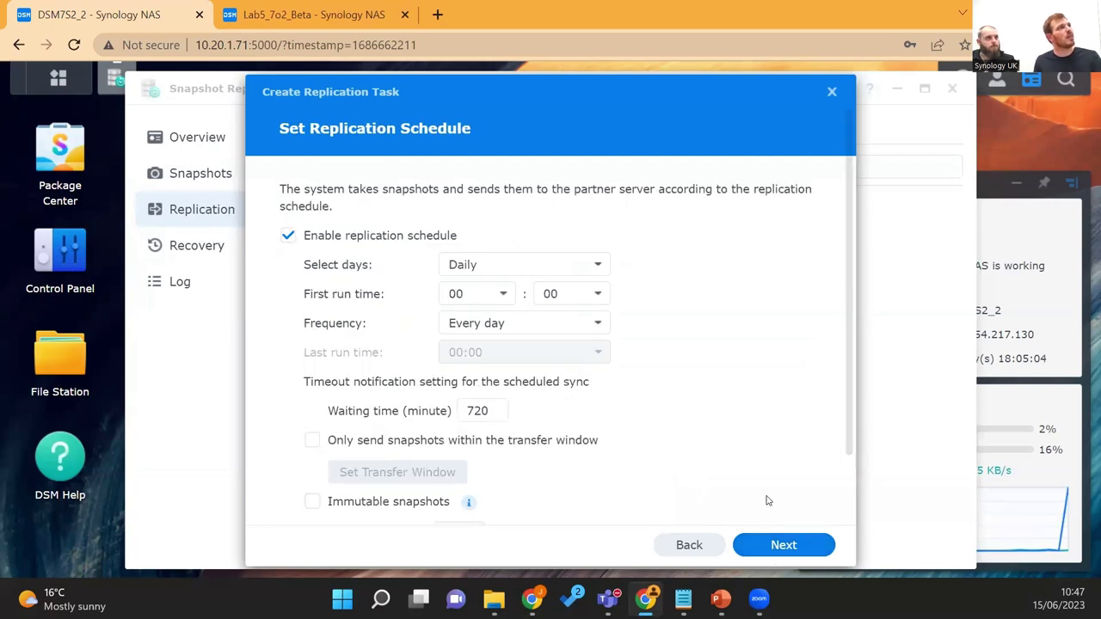
Enable immutable snapshots with a 30-day protection period instead of 7 days.
scroll(634, 319, down, 2)
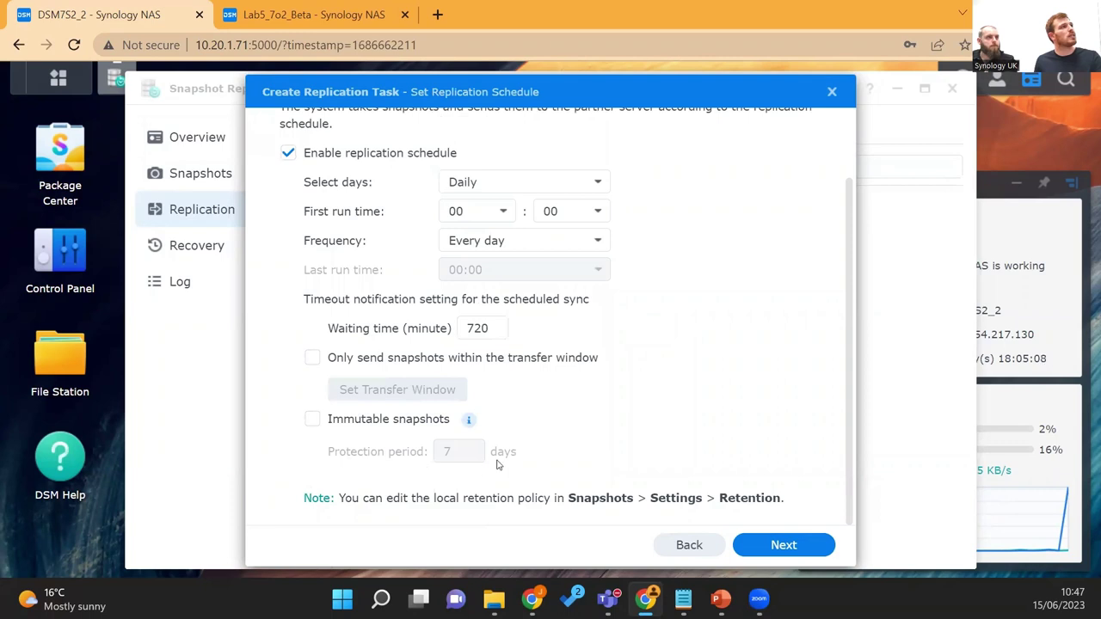
click(312, 419)
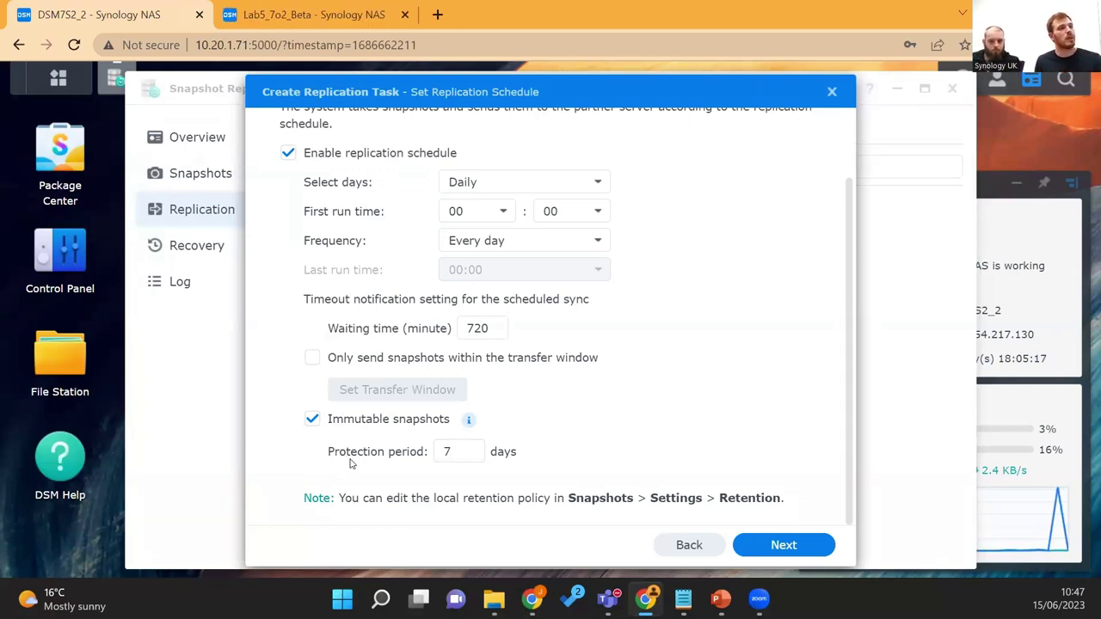
click(463, 450)
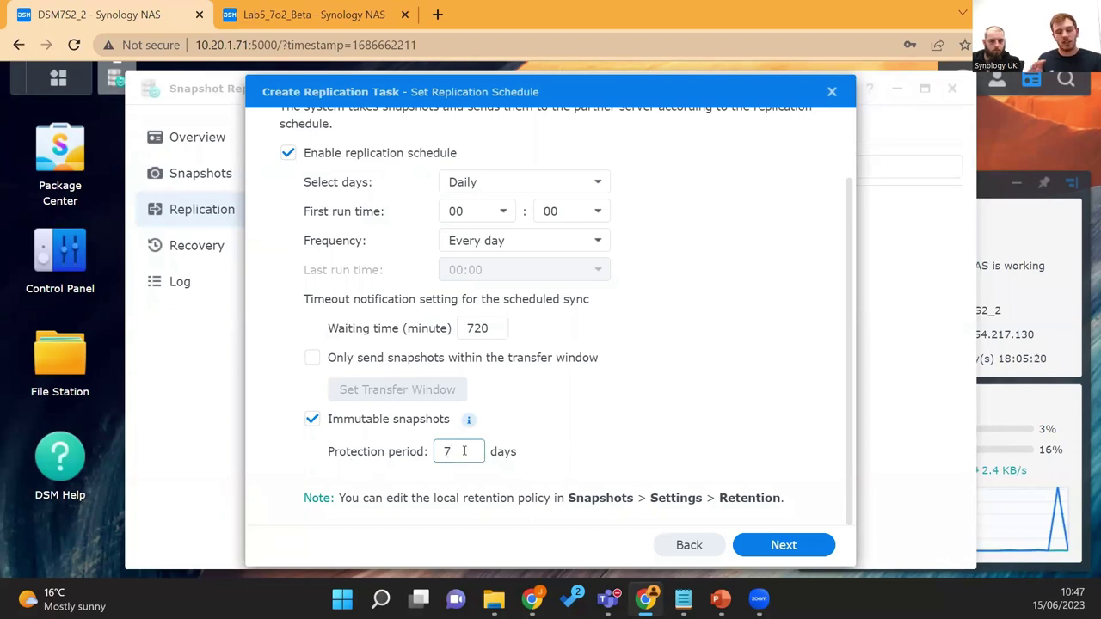
key(BackSpace)
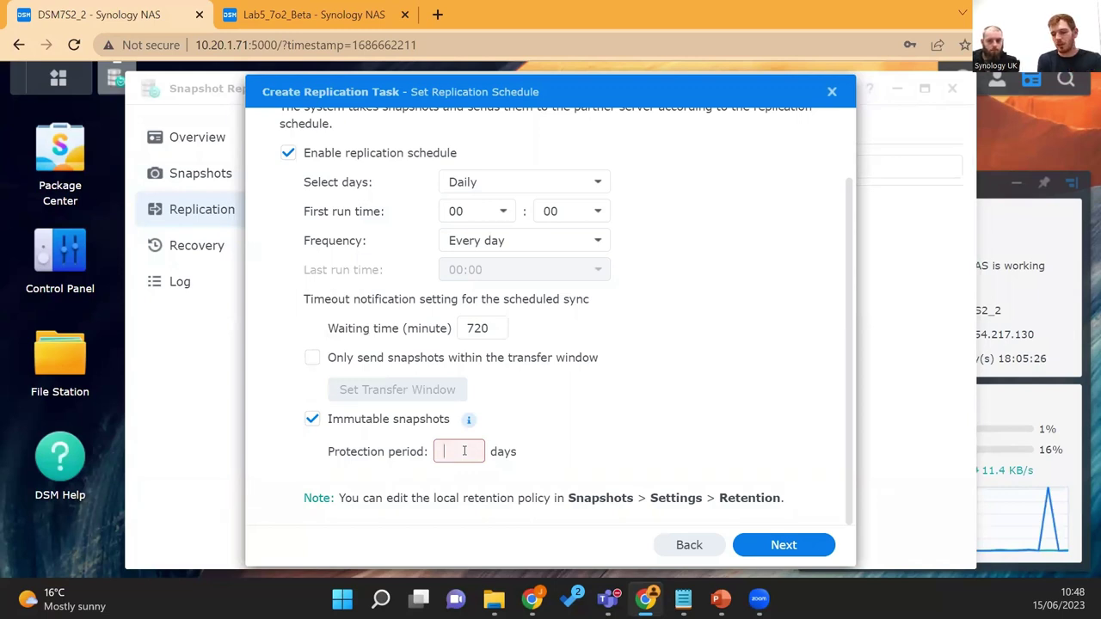
text(30)
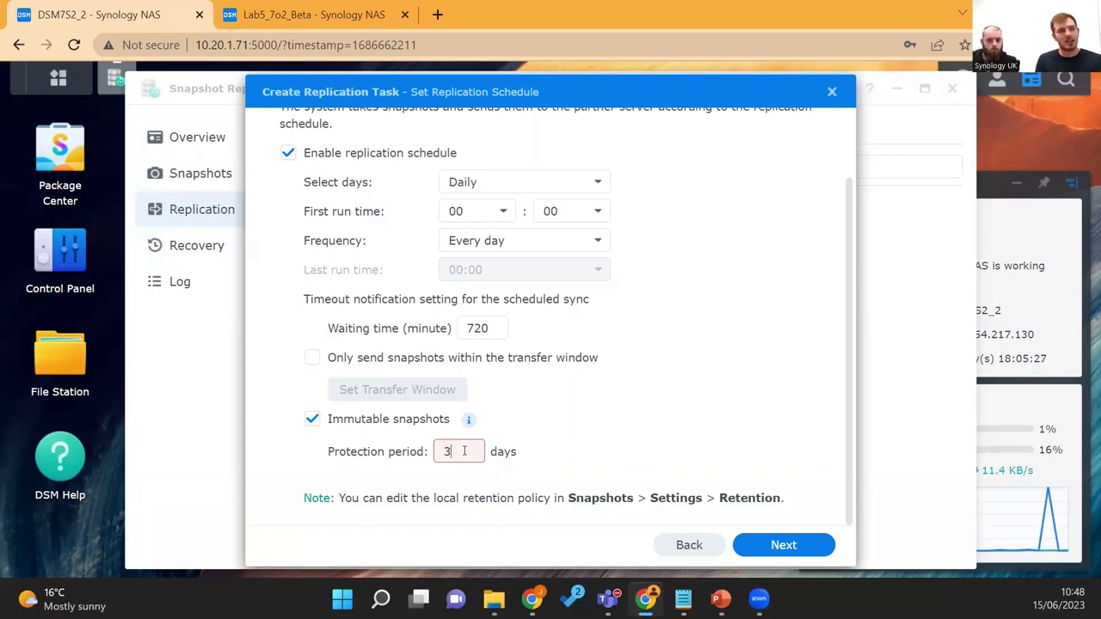
click(633, 476)
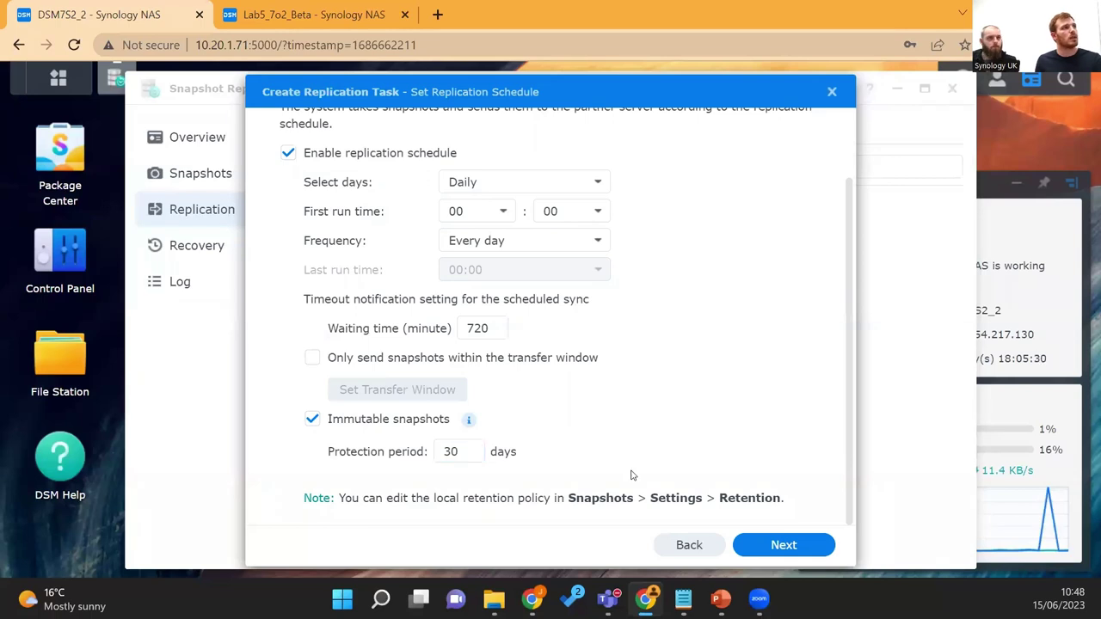
click(808, 543)
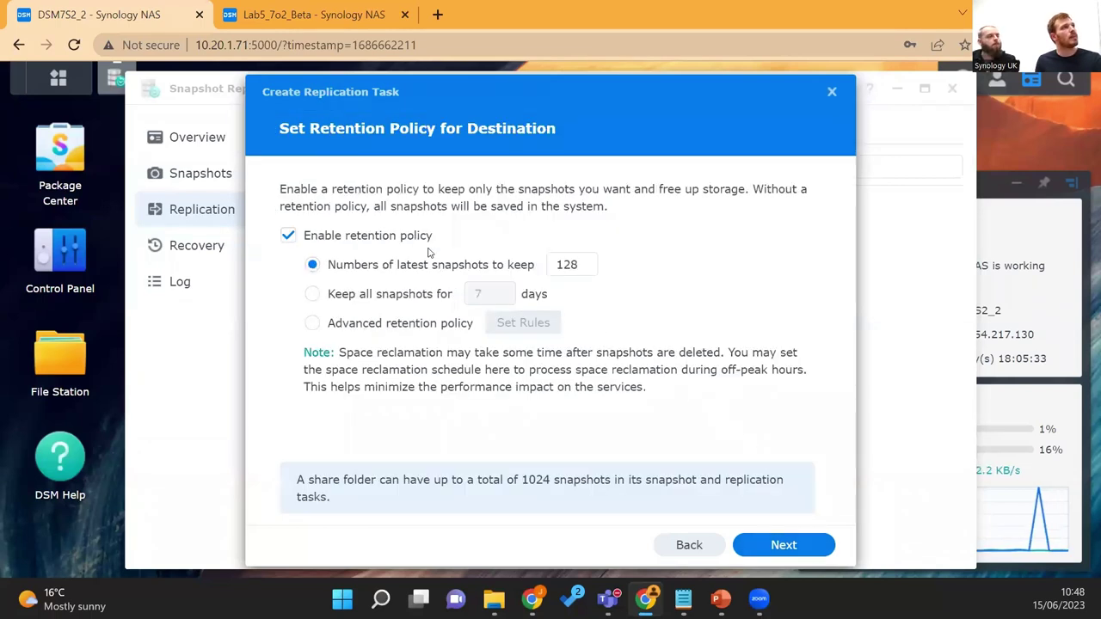
Change the destination retention from 128 to the 30 latest snapshots.
click(586, 264)
key(BackSpace)
key(BackSpace)
key(BackSpace)
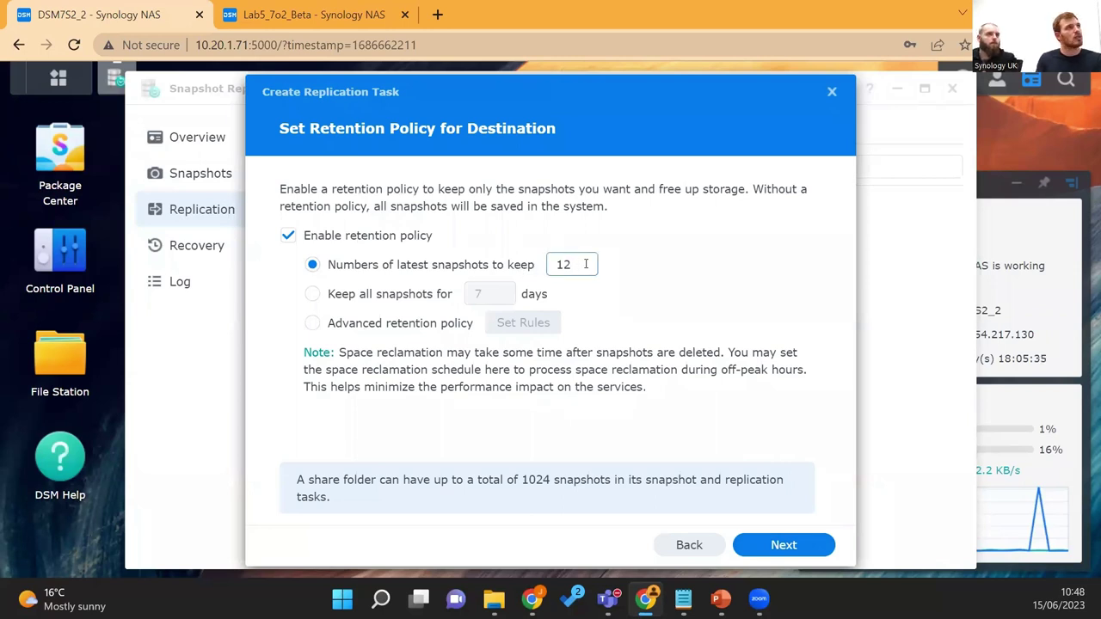
text(30)
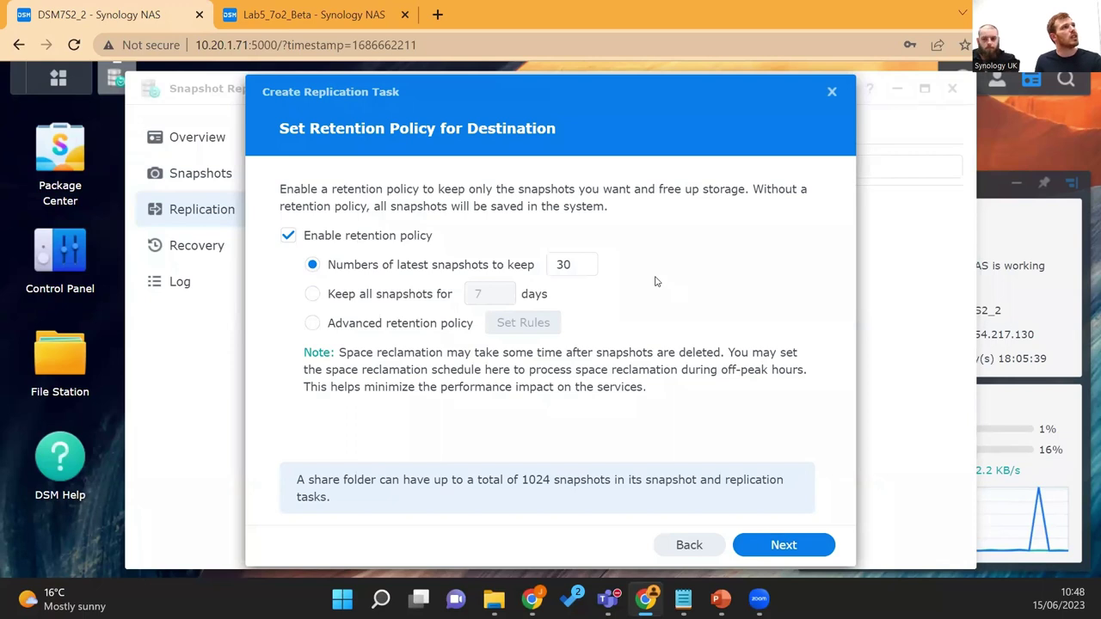
click(813, 551)
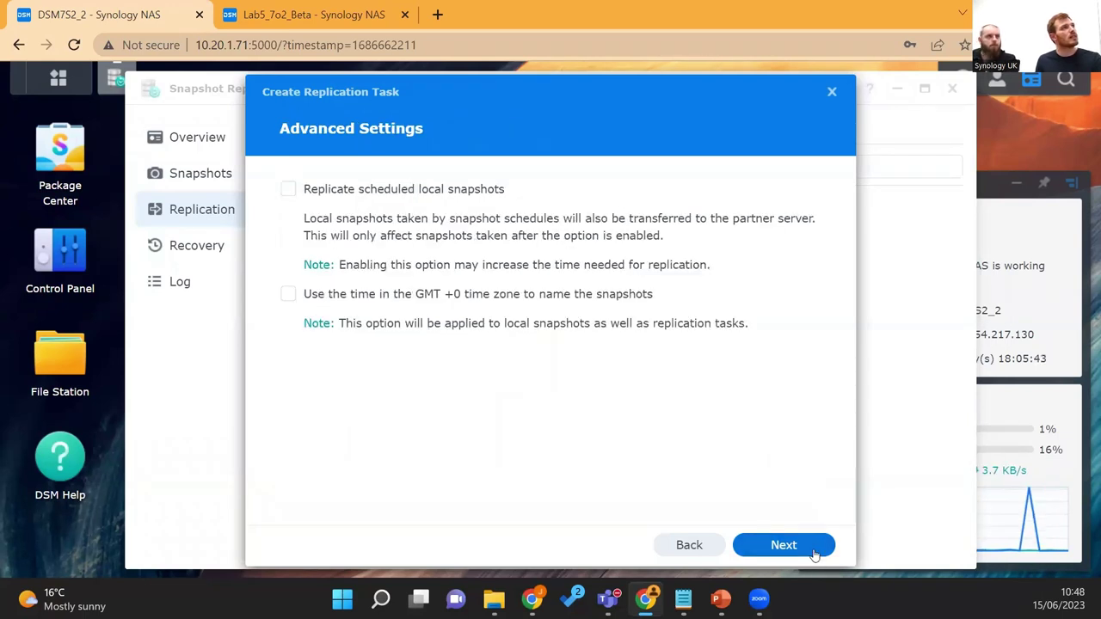
click(813, 550)
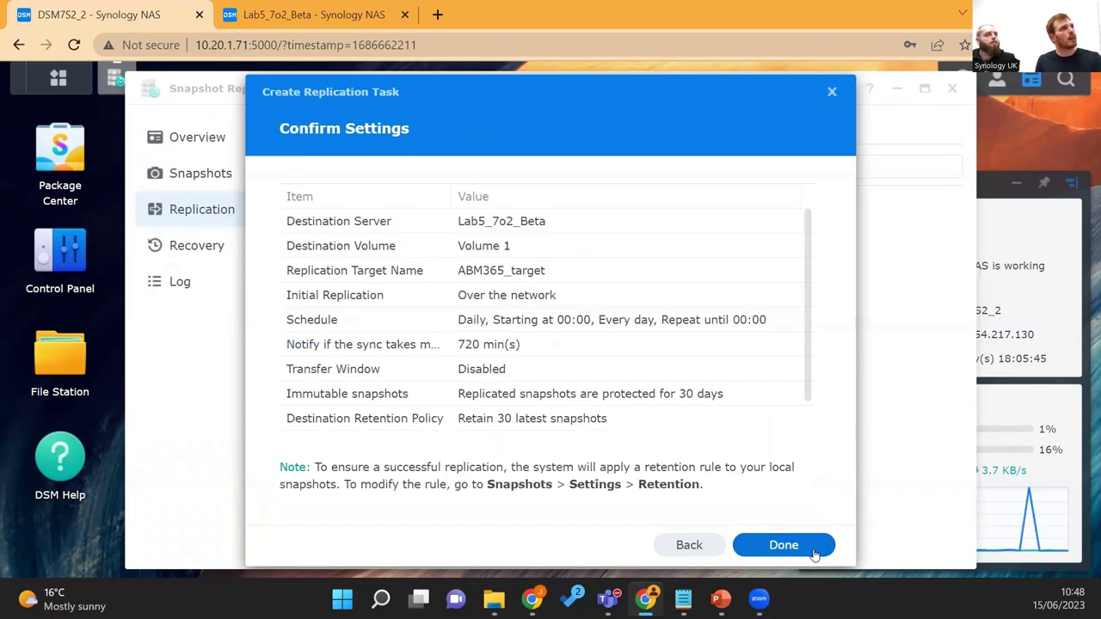
Create the ABM365_target replication task, acknowledge the confirmation, and return to the slideshow.
click(759, 550)
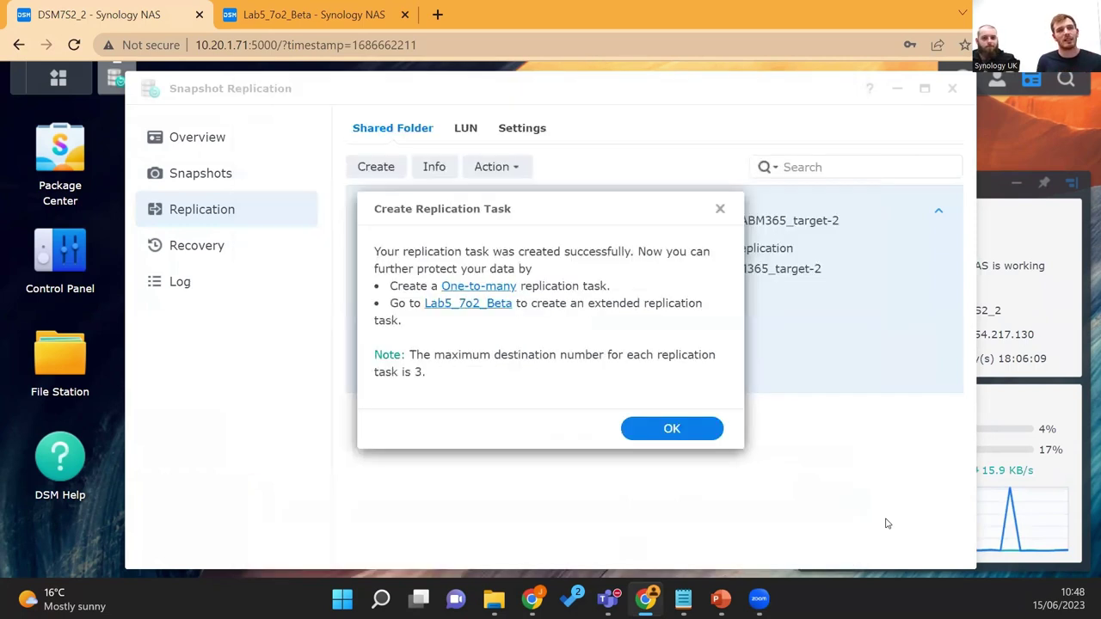
click(666, 429)
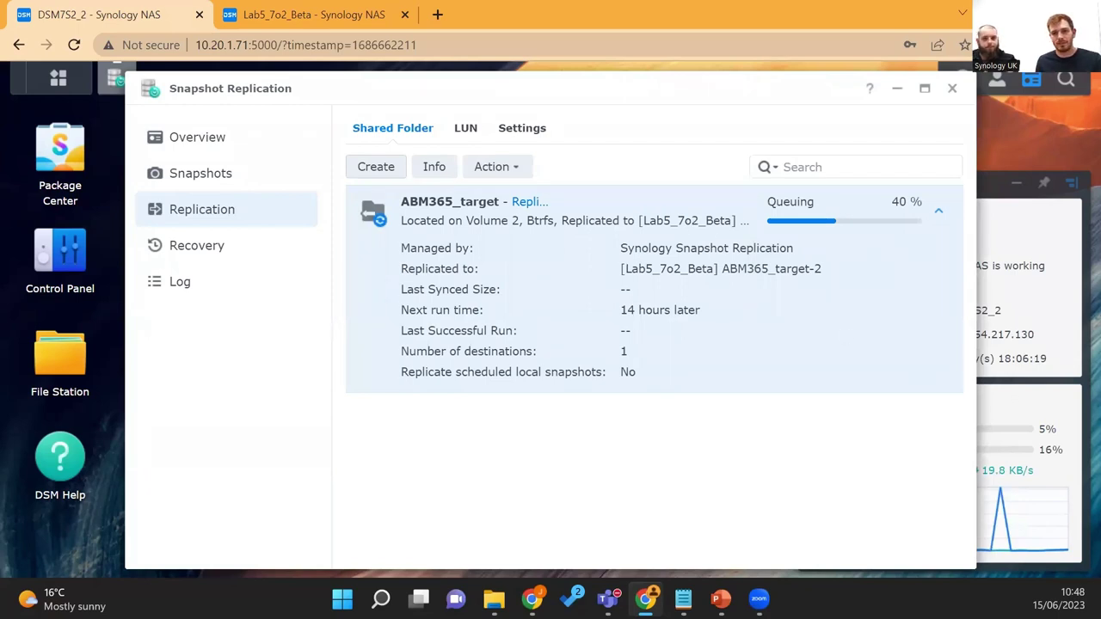
key(alt+Tab)
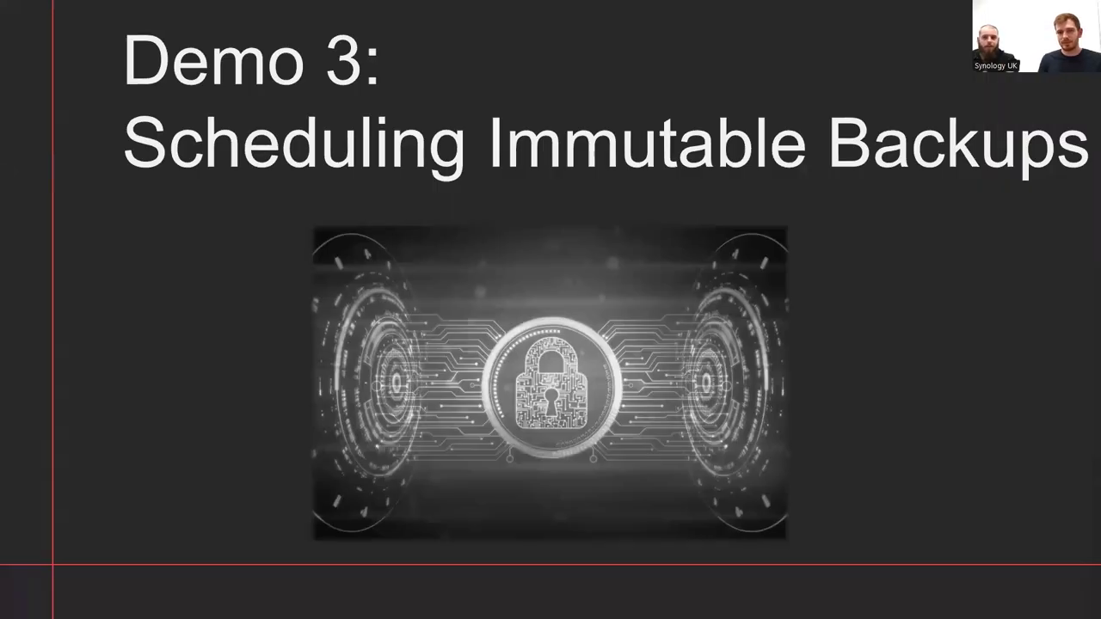
Advance two slides to the 1 PB = 1,024 TB = 1,048,576 GB comparison.
key(Right)
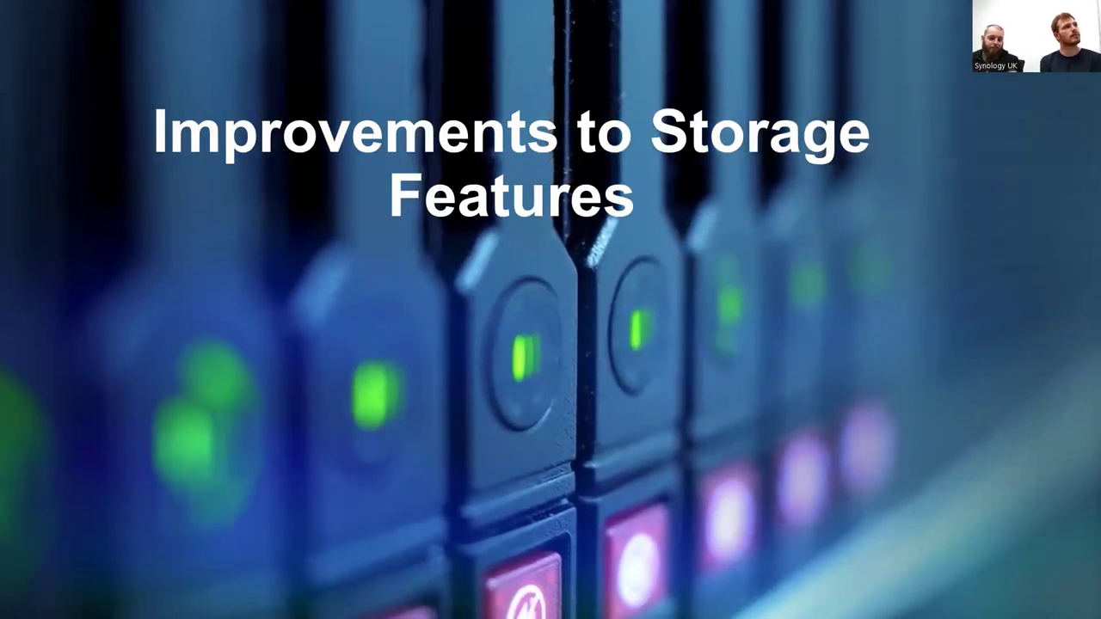
key(Right)
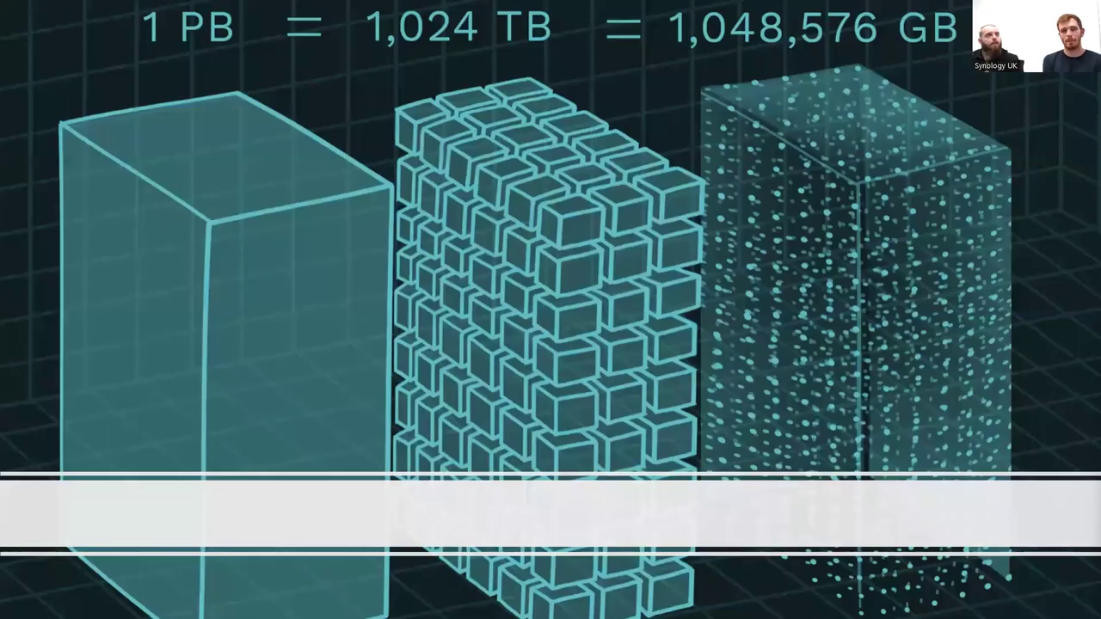
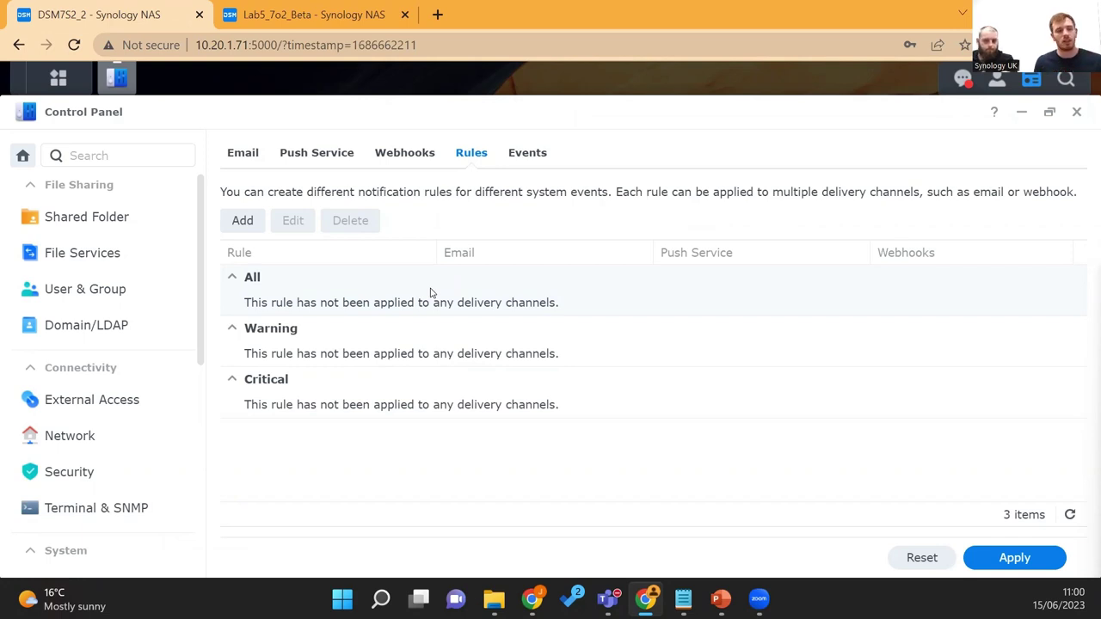
Start a new notification rule named Snapshot_replication_notification, with no events selected yet.
click(250, 228)
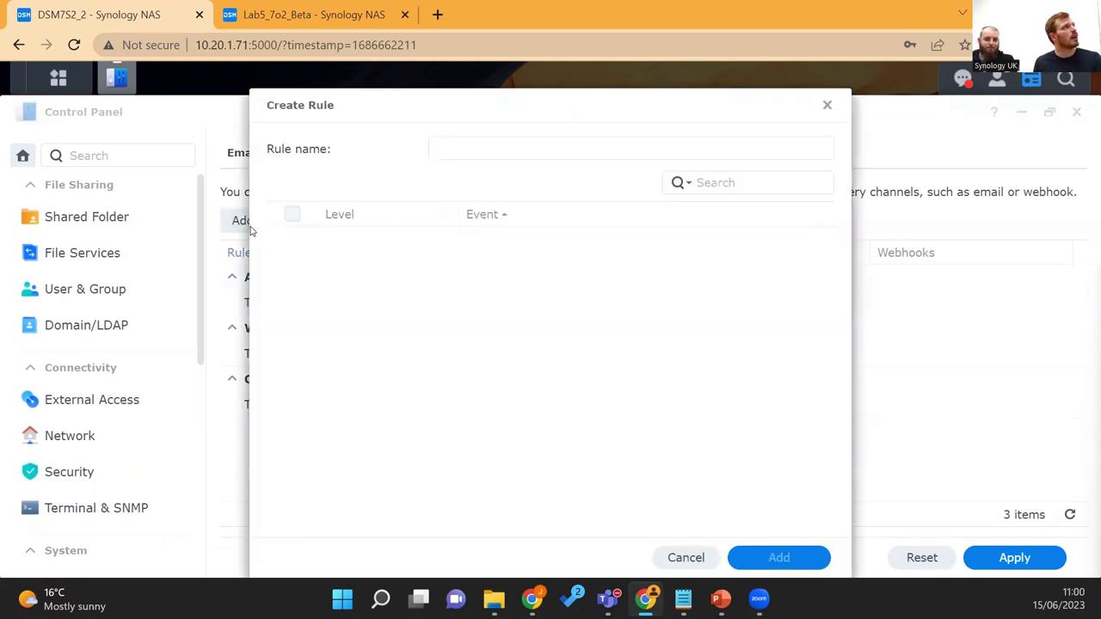
click(555, 149)
text(S)
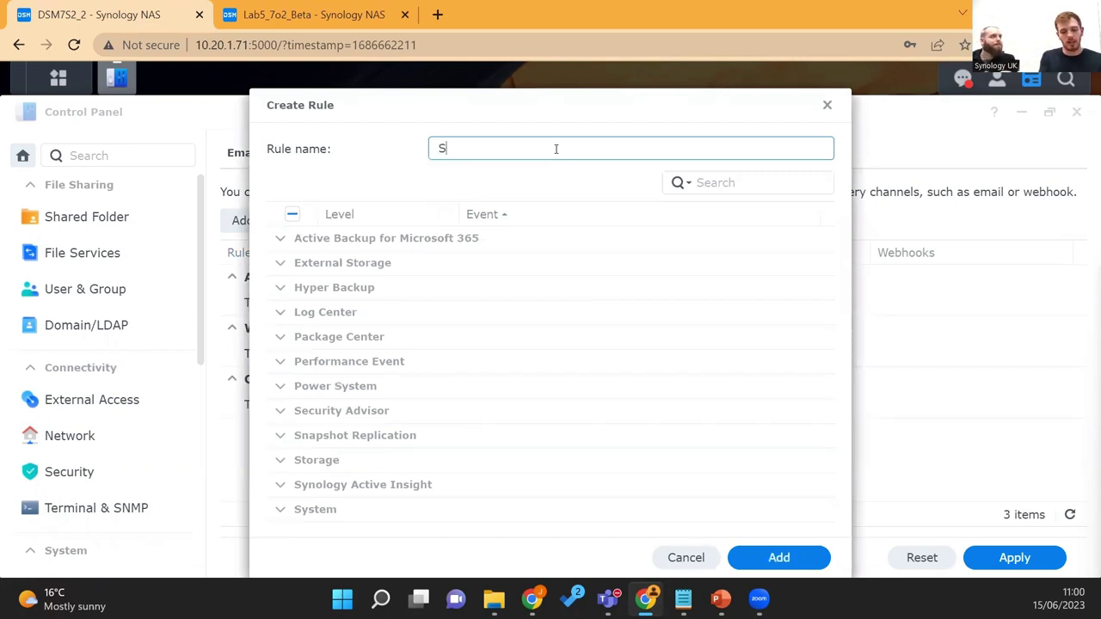
text(napshot)
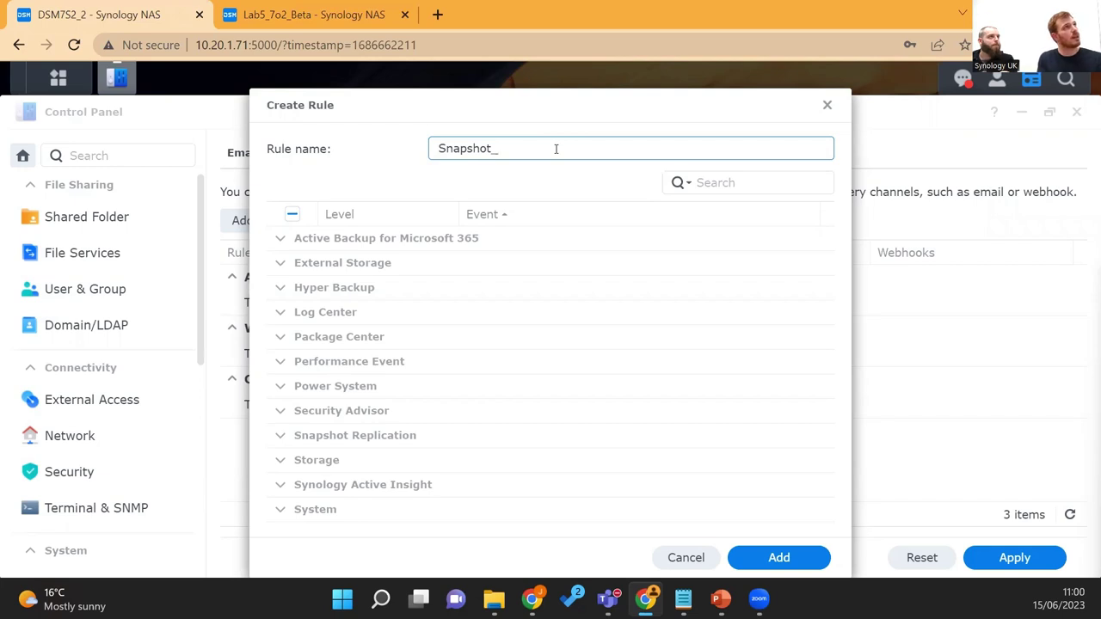
text(_replication)
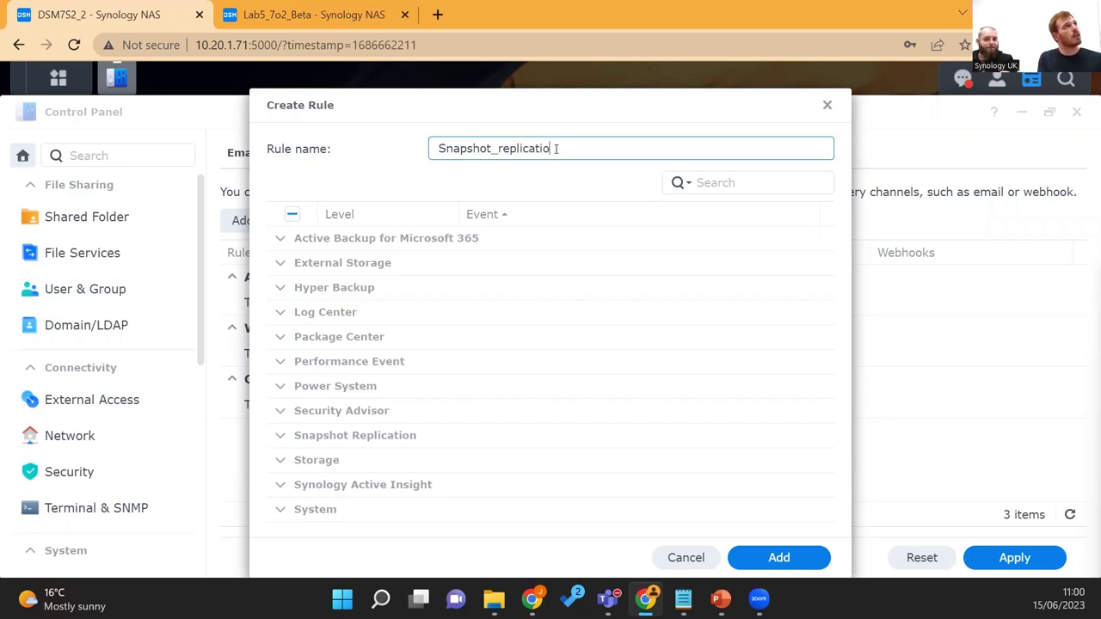
text(_notification)
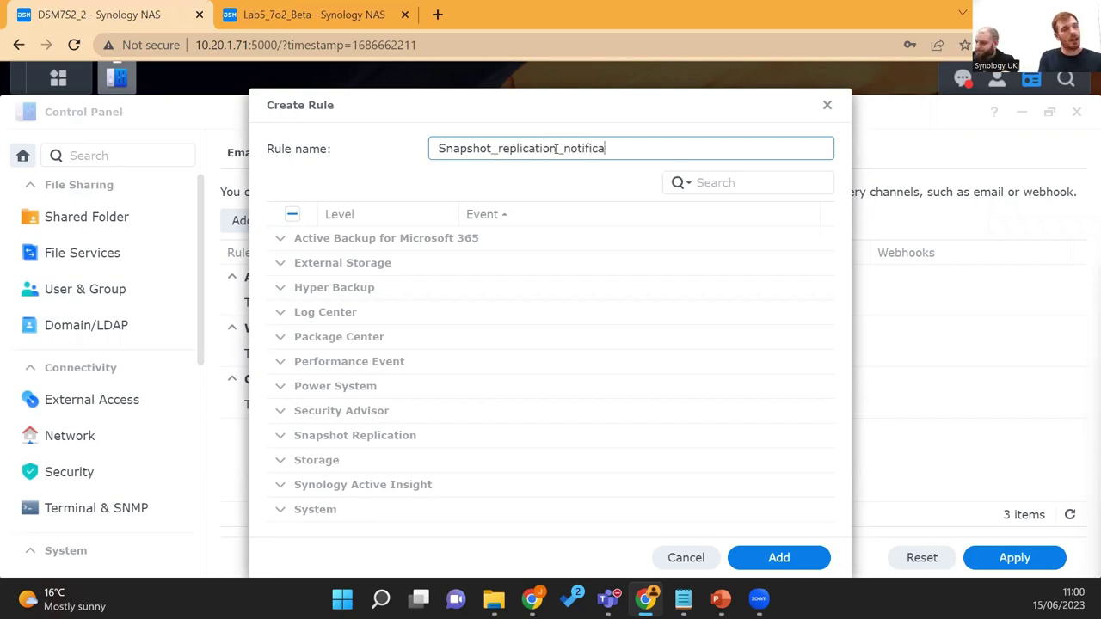
click(295, 217)
click(295, 217)
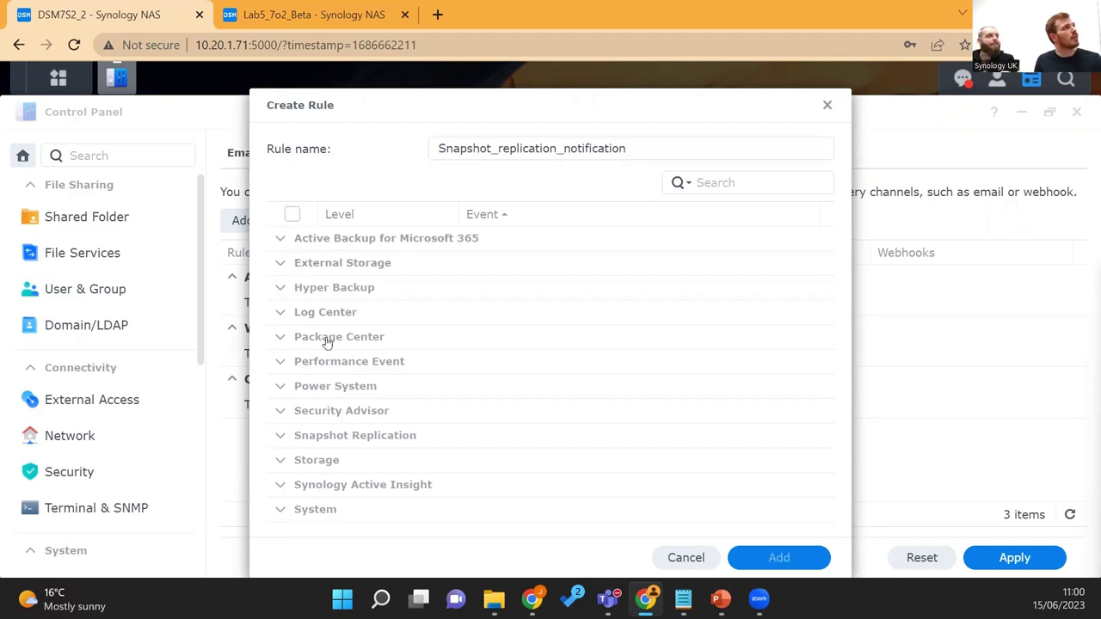
Under Snapshot Replication, tick the ten failure events, from immutable snapshots to shared folder snapshots.
click(334, 435)
scroll(405, 435, down, 3)
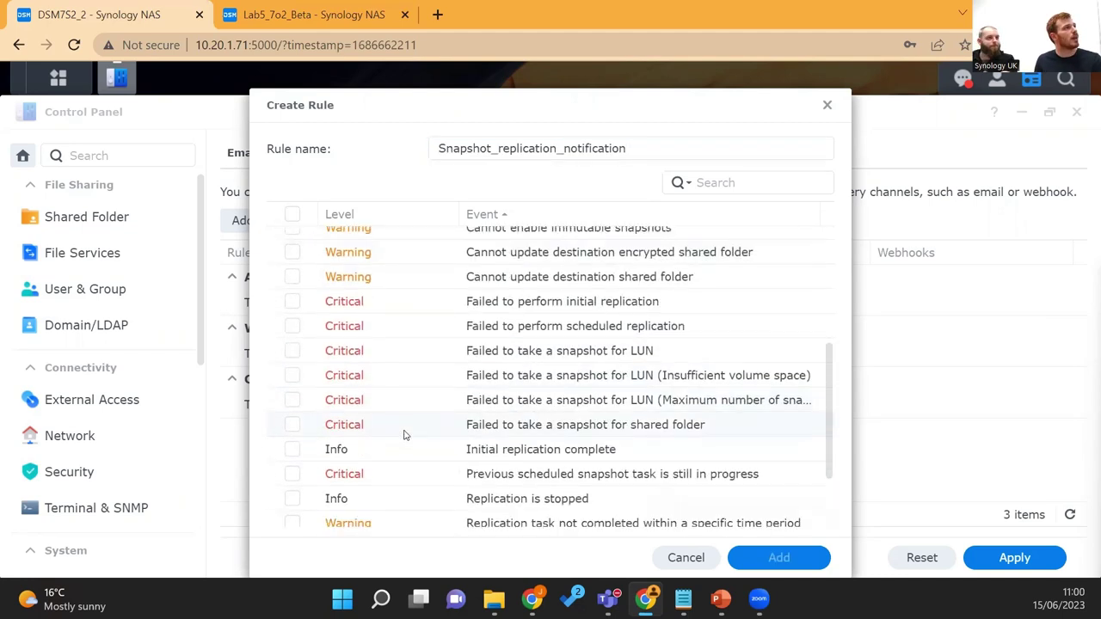
scroll(404, 421, up, 1)
click(293, 289)
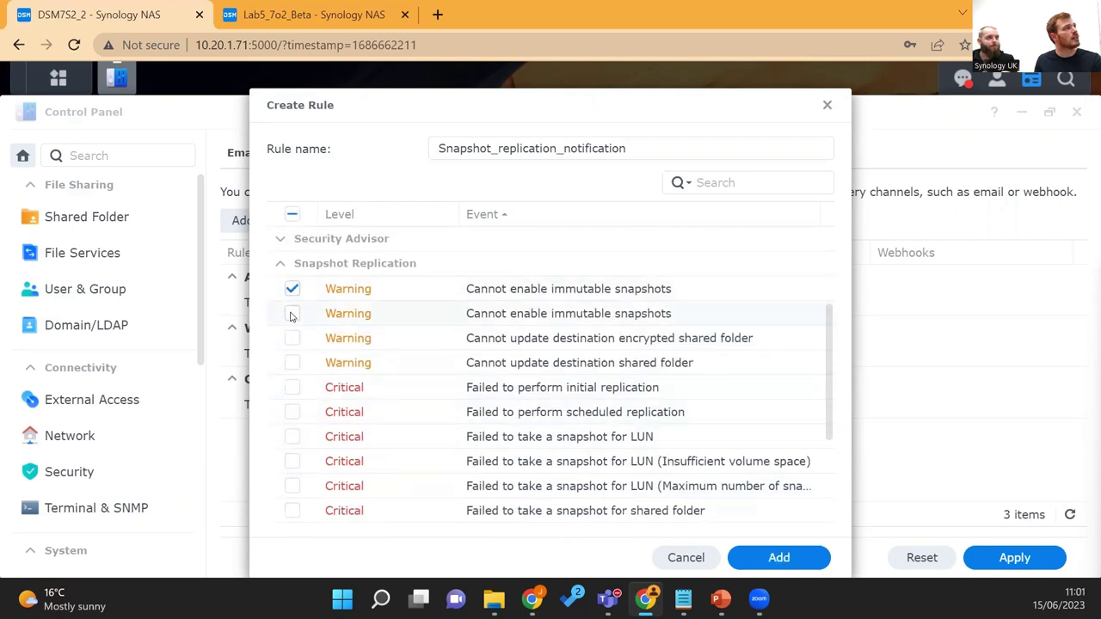
click(292, 313)
click(293, 337)
click(293, 363)
click(292, 387)
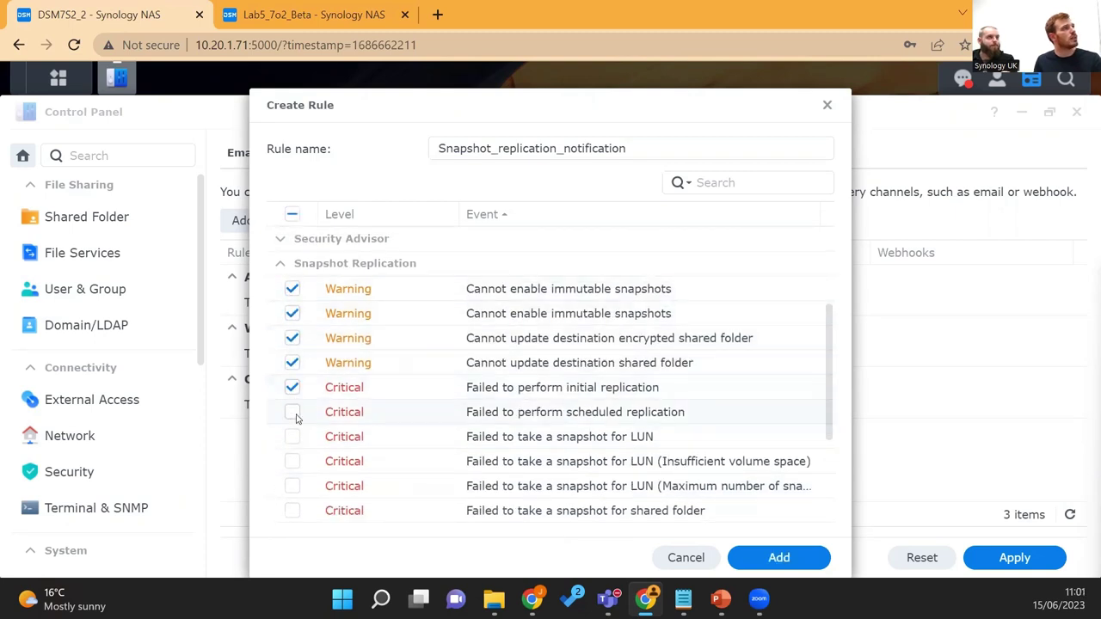
click(293, 412)
click(292, 436)
click(292, 461)
click(292, 486)
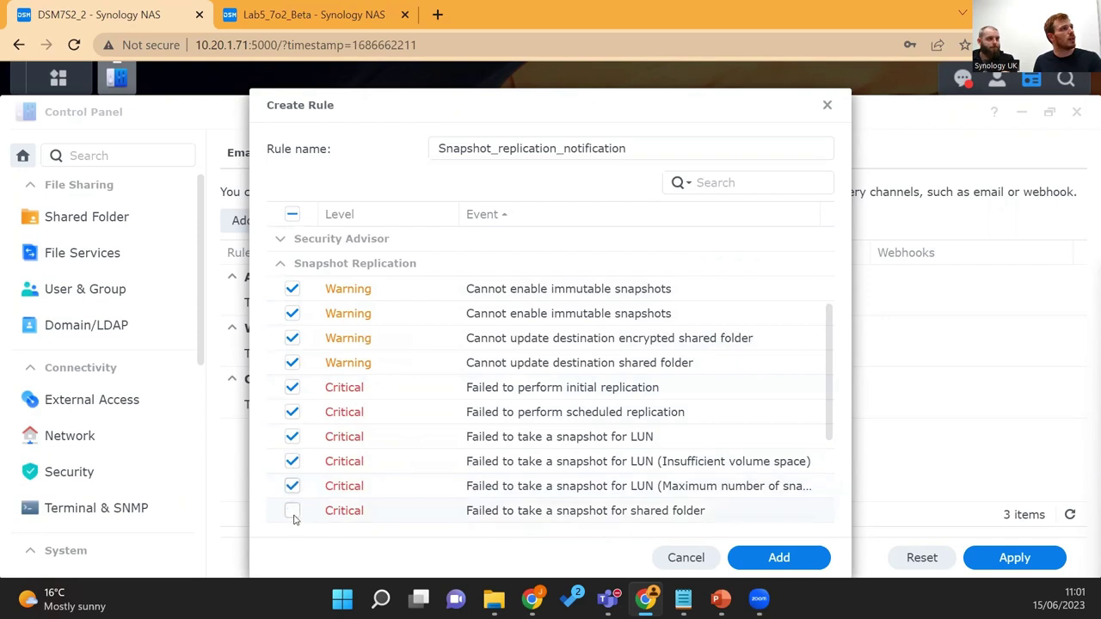
click(292, 510)
Tick the remaining replication completion, stopped and running events, then save the rule.
scroll(337, 412, down, 3)
click(293, 342)
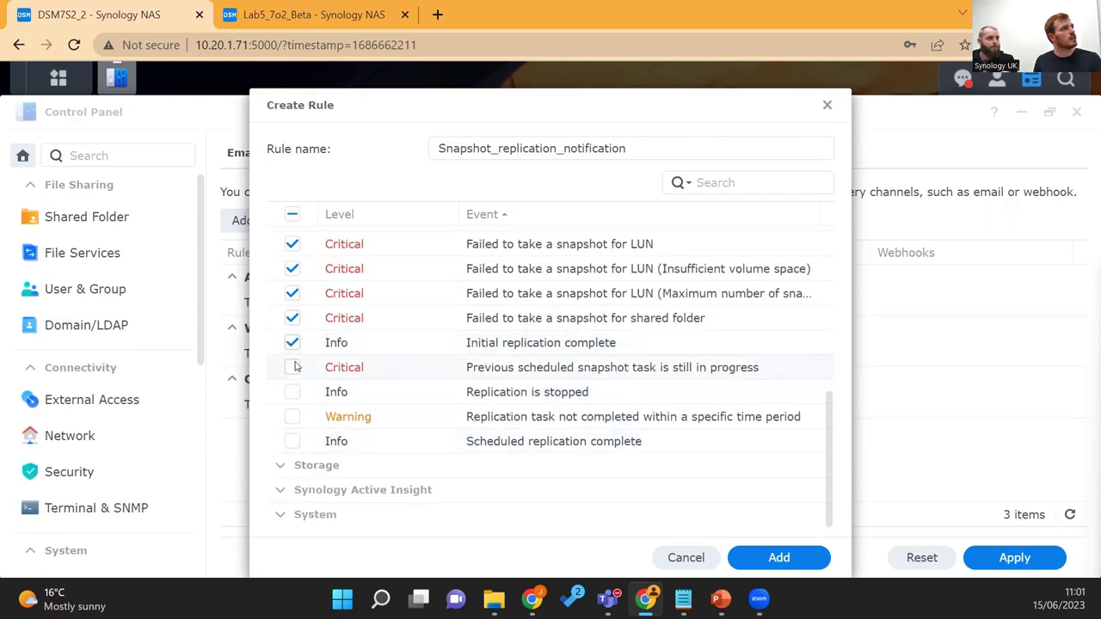
click(292, 367)
click(292, 391)
click(293, 417)
click(292, 441)
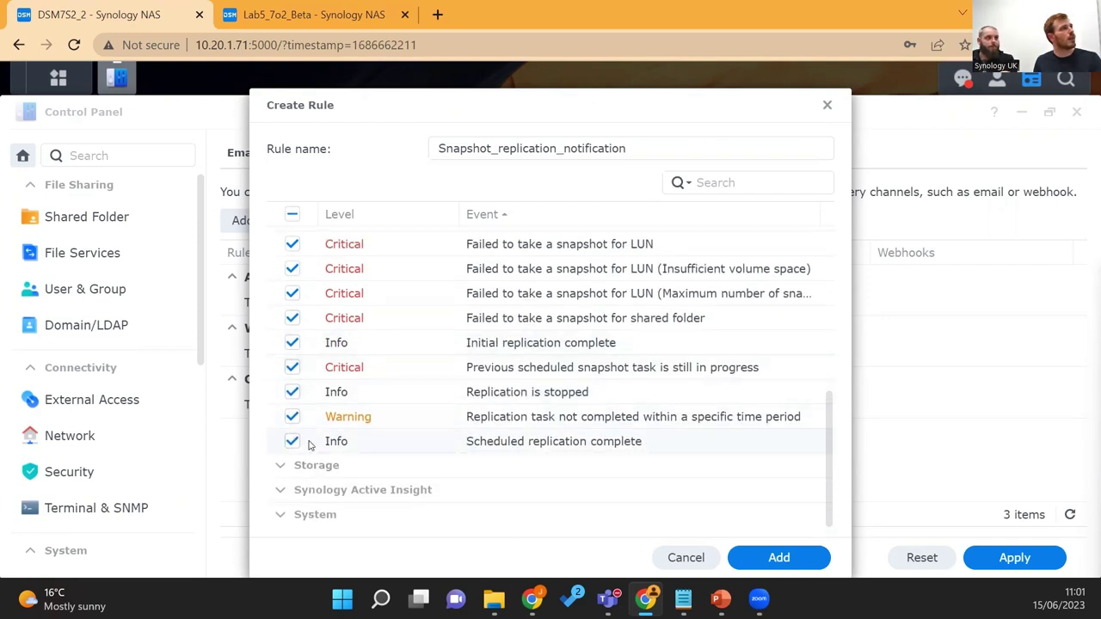
click(778, 558)
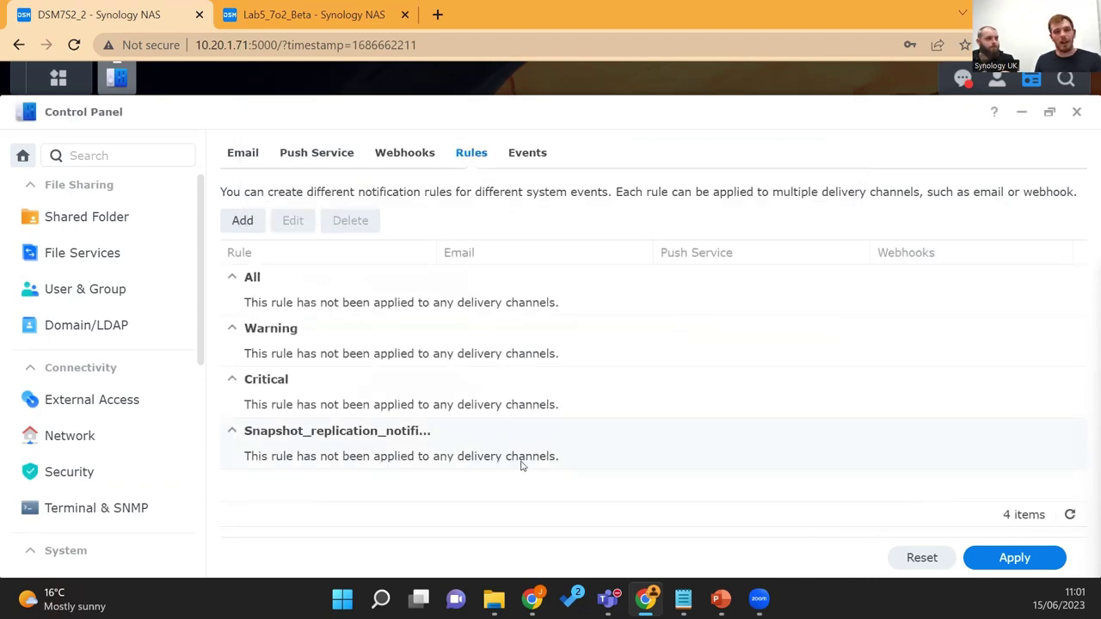
Show the Teams webhook slides, then return to the DSM notification rules.
key(alt+Tab)
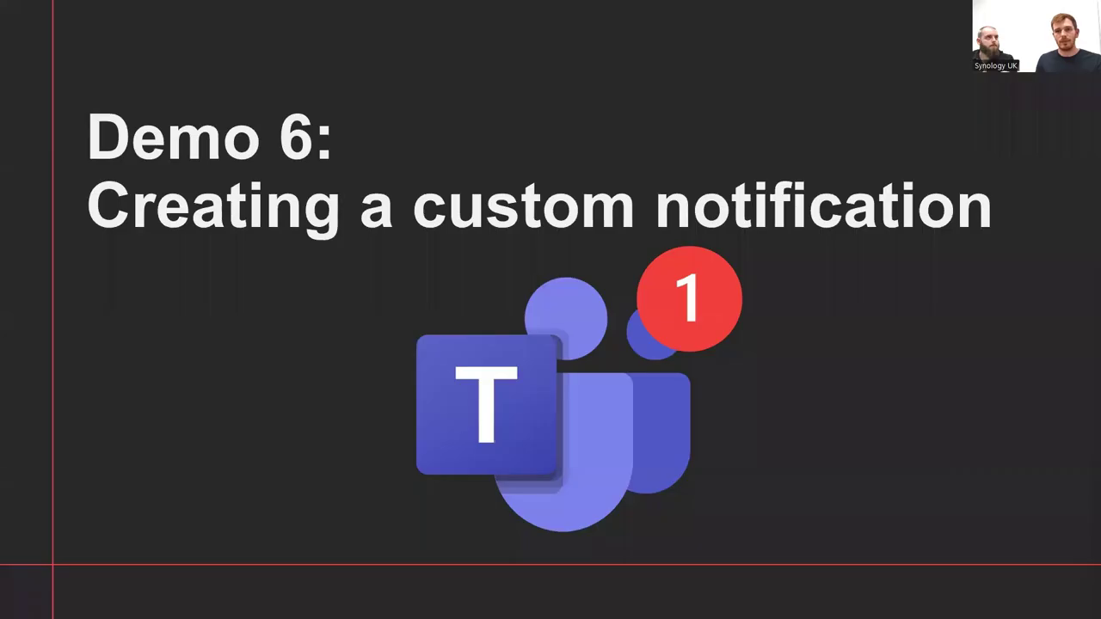
key(Right)
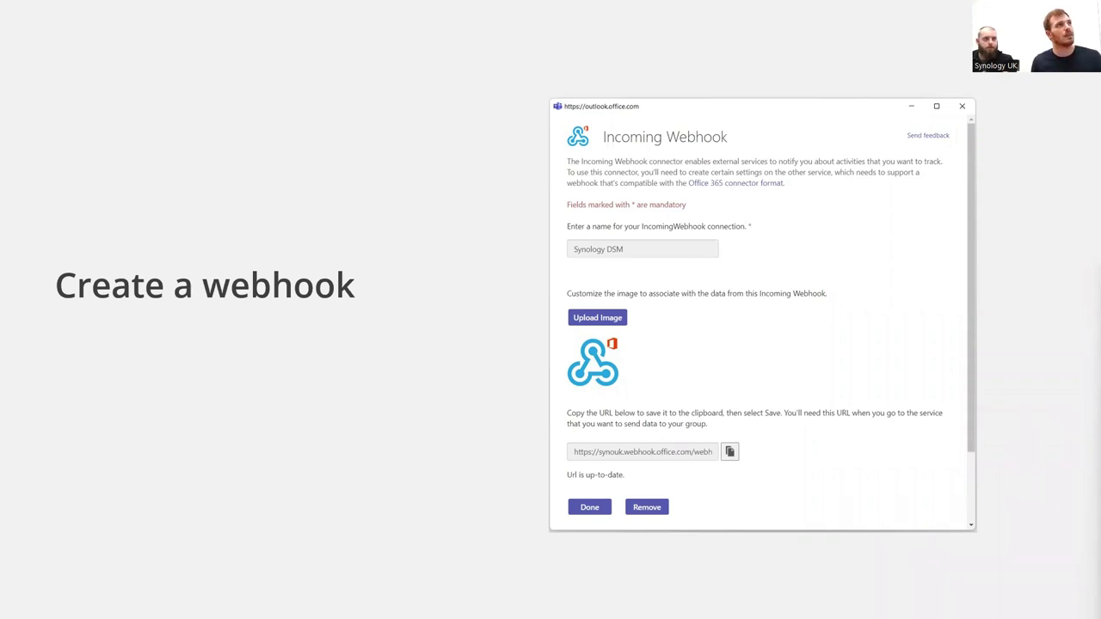
key(alt+Tab)
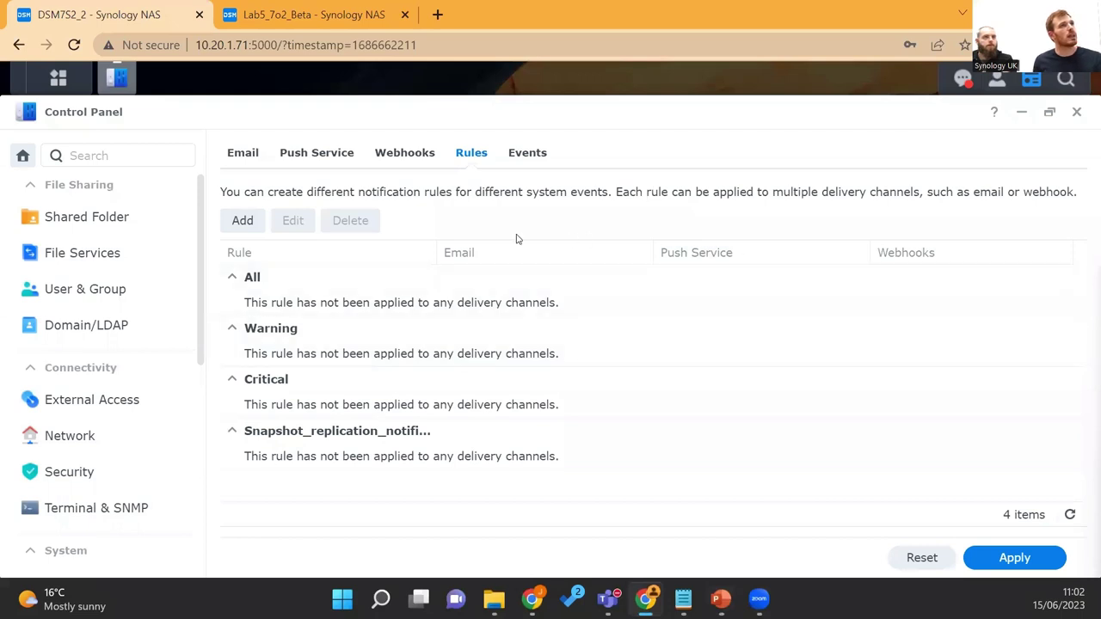
Add a Microsoft Teams webhook for the Snapshot_replication_notification rule.
click(393, 155)
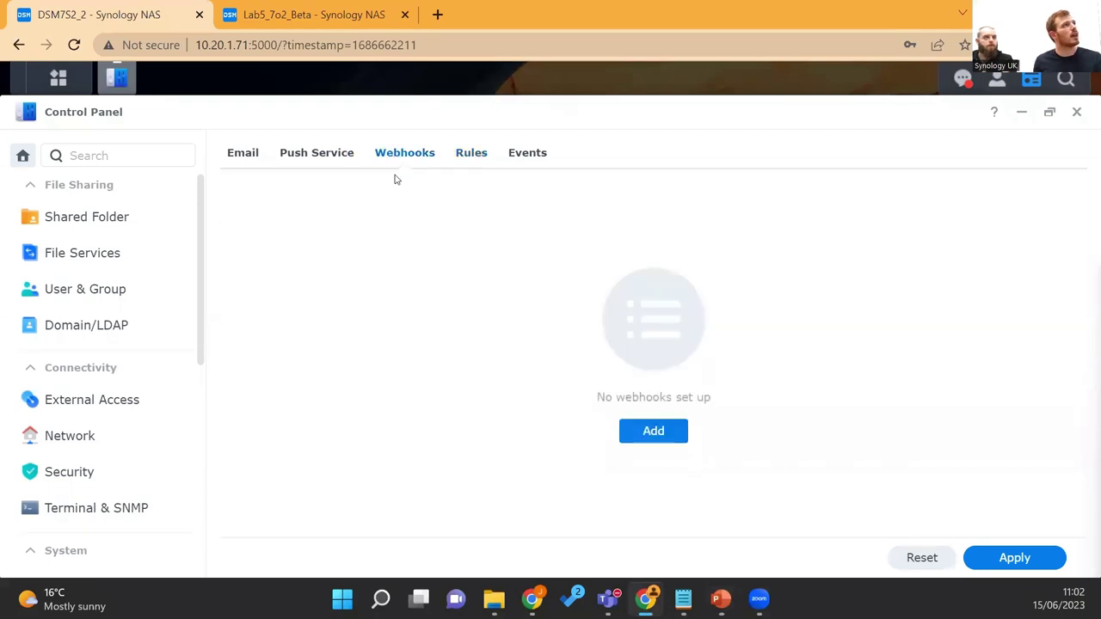
click(671, 441)
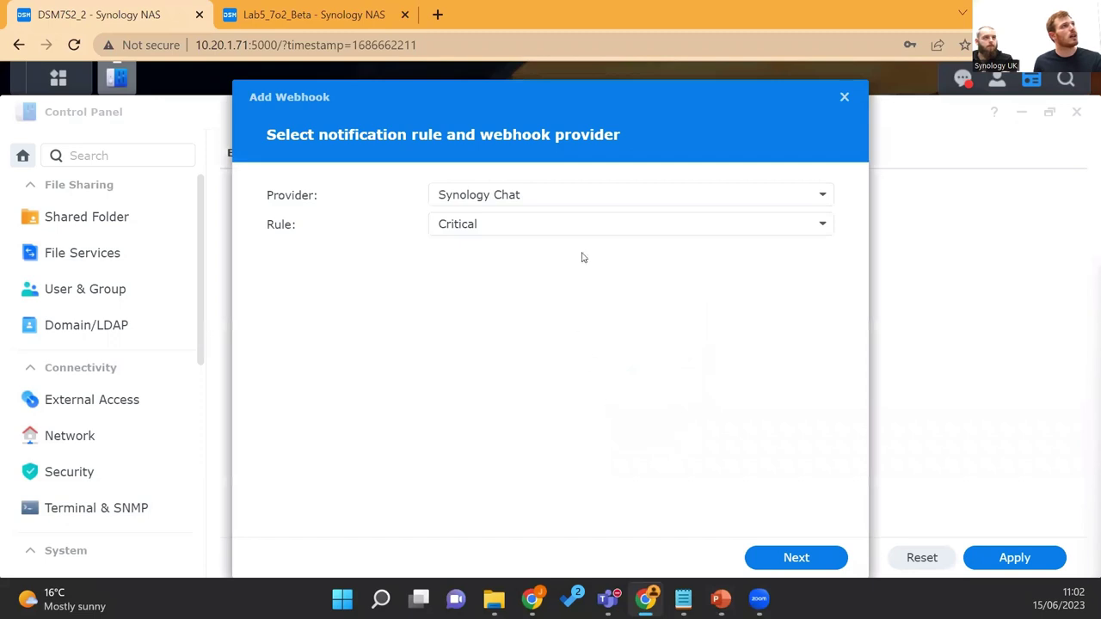
click(576, 196)
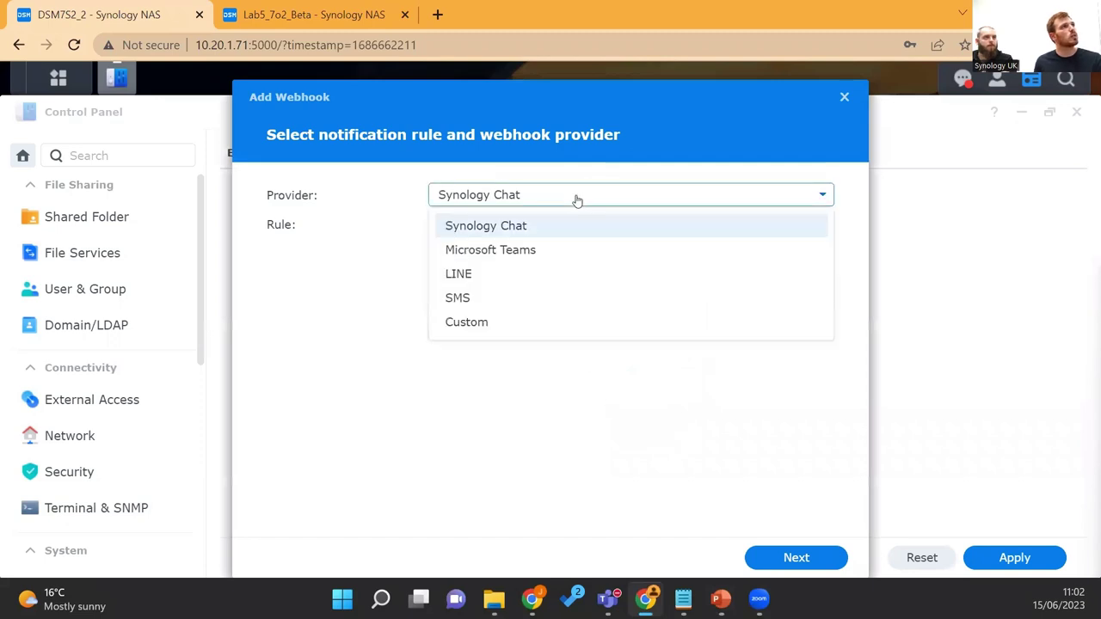
click(550, 251)
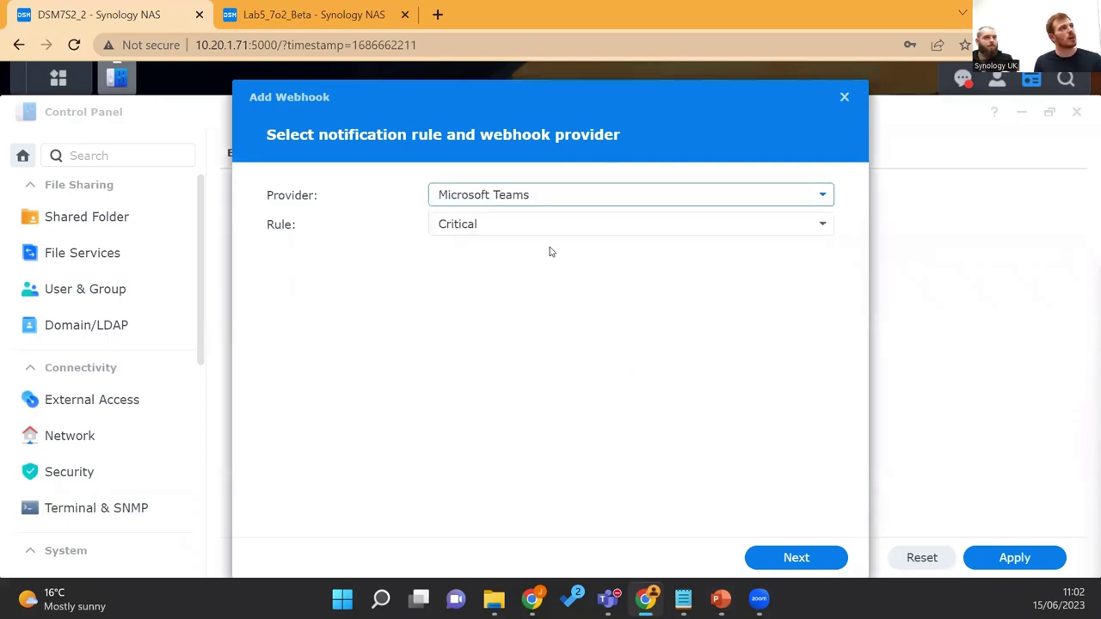
click(555, 236)
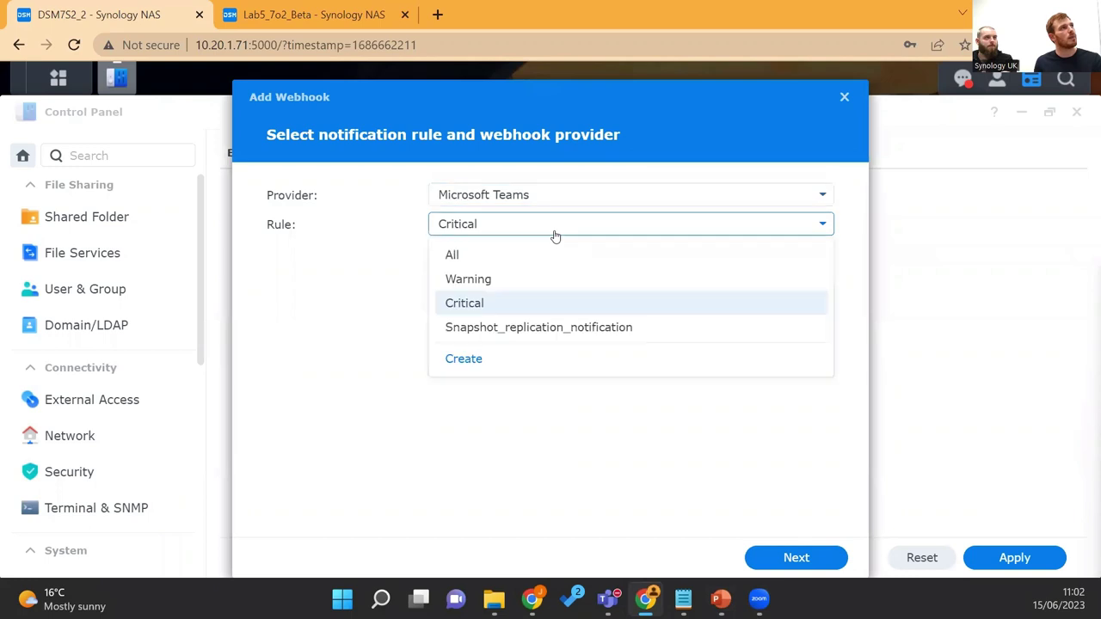
click(561, 333)
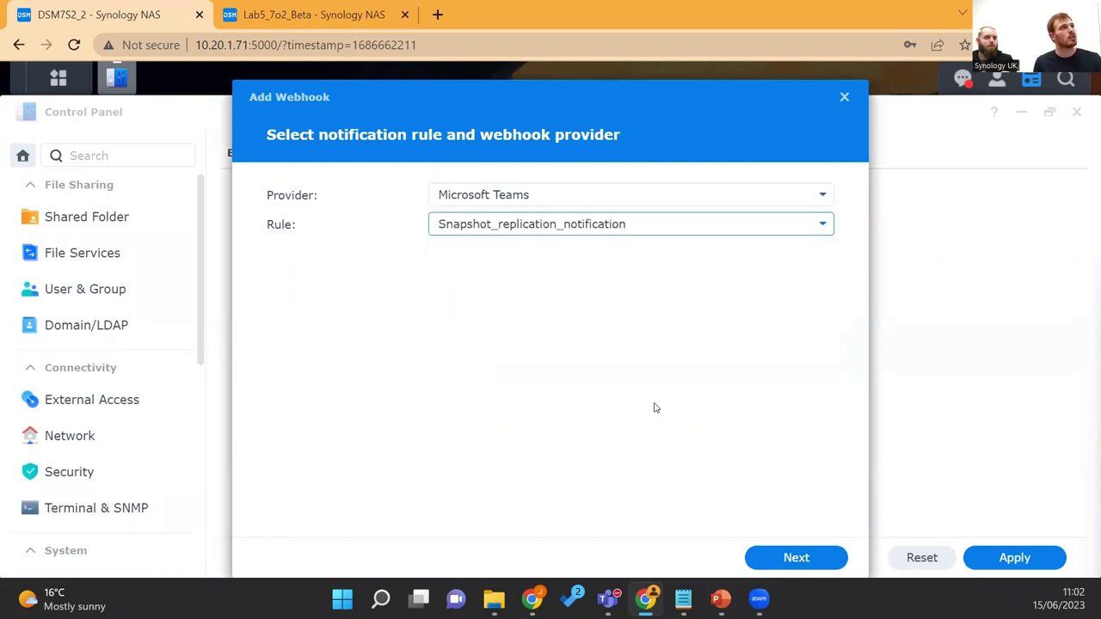
click(795, 558)
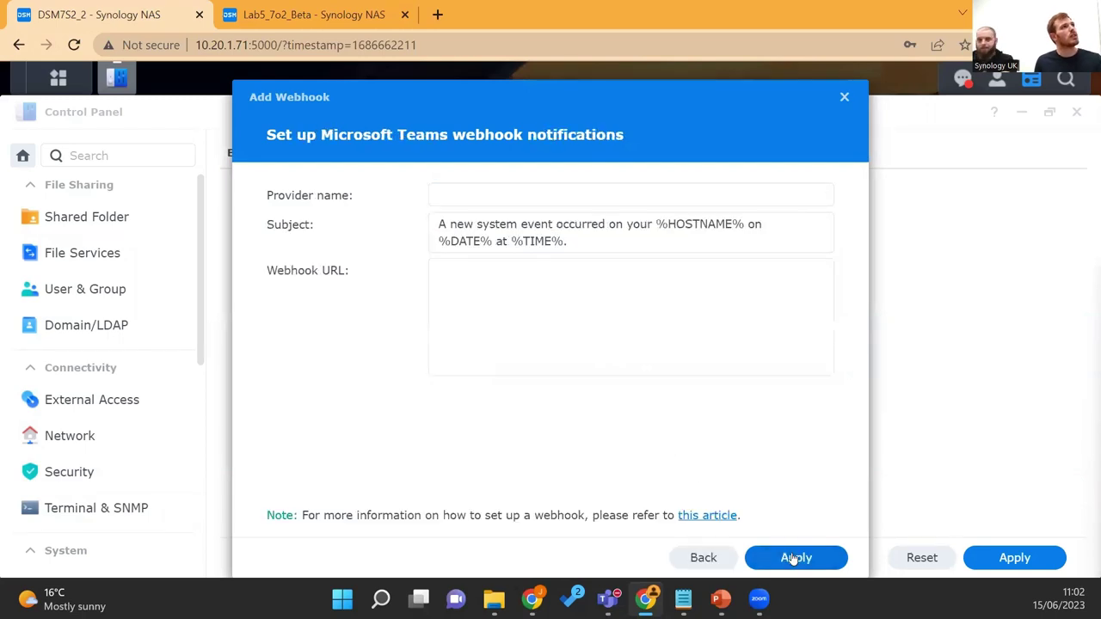
Name the provider Synology_dsm_Snapshot and change 'system' to 'snapshot' in the subject.
click(544, 192)
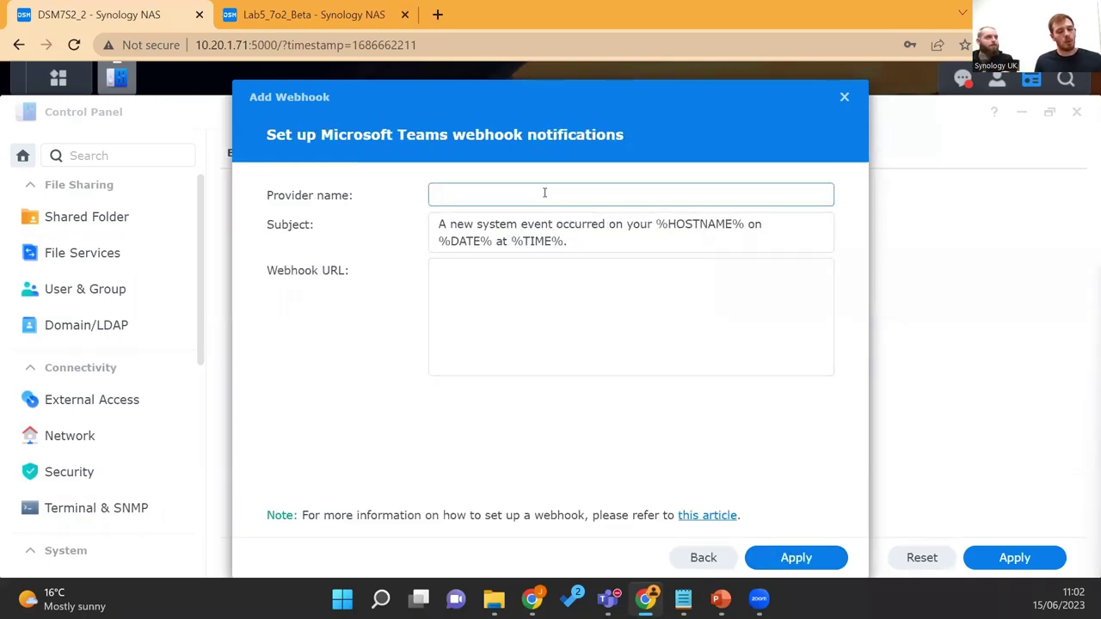
text(Synol)
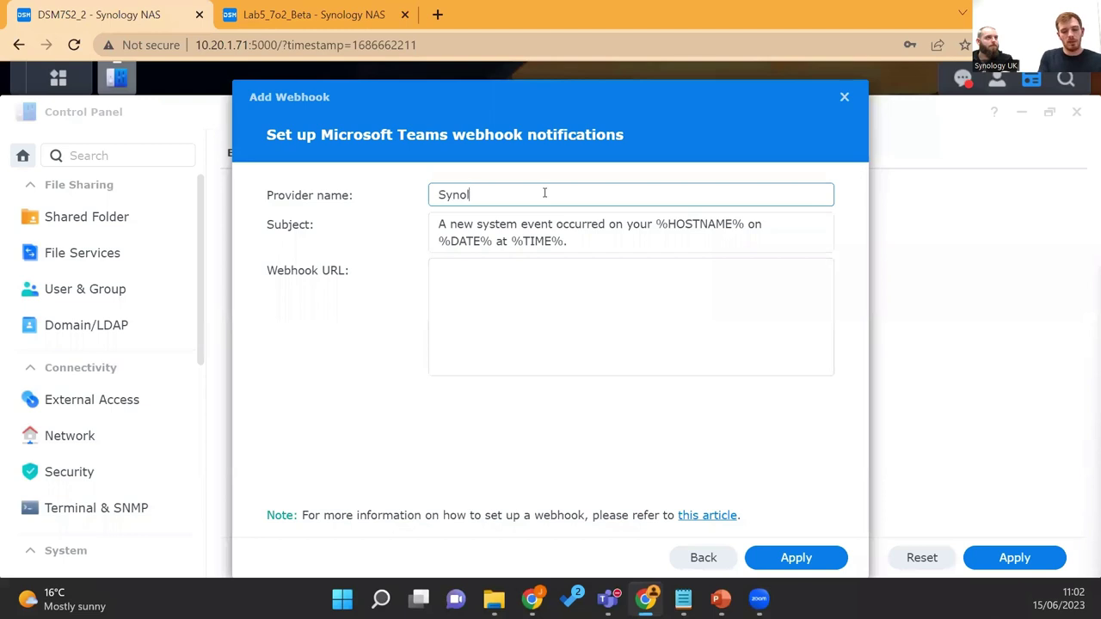
text(ogy_ds)
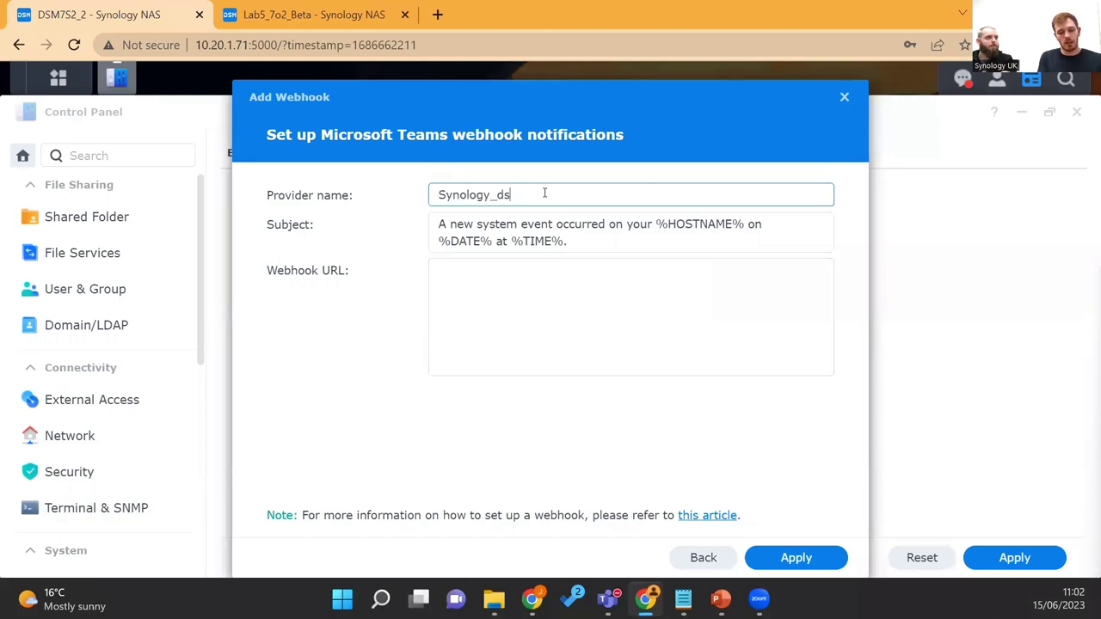
text(m_Snapshot)
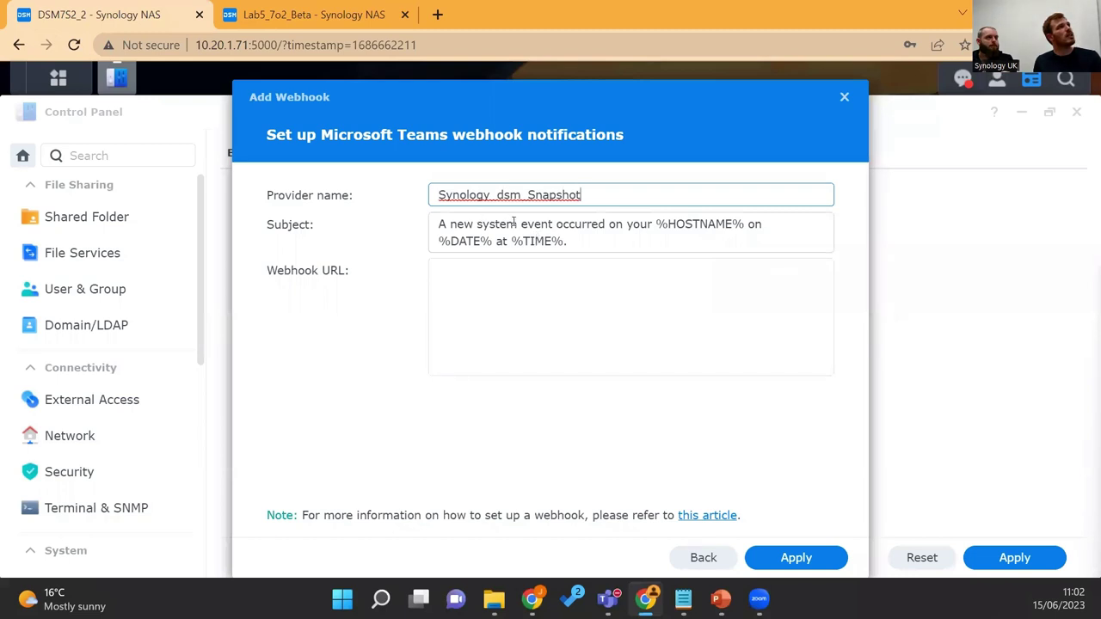
click(514, 223)
key(BackSpace)
key(BackSpace)
key(BackSpace)
key(BackSpace)
key(BackSpace)
key(BackSpace)
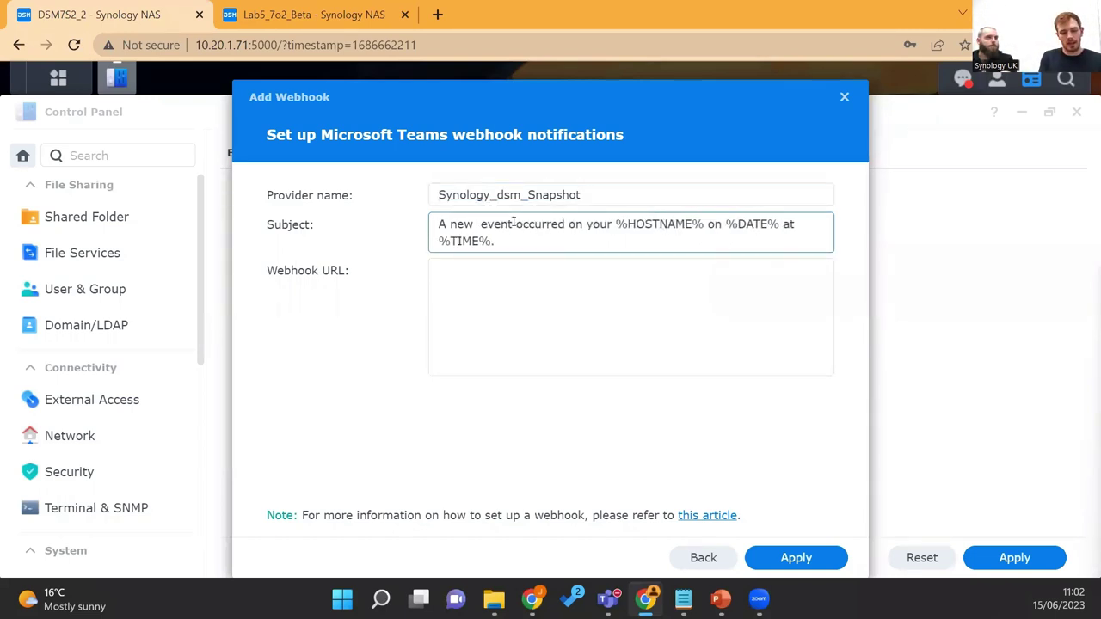
text(snapshot)
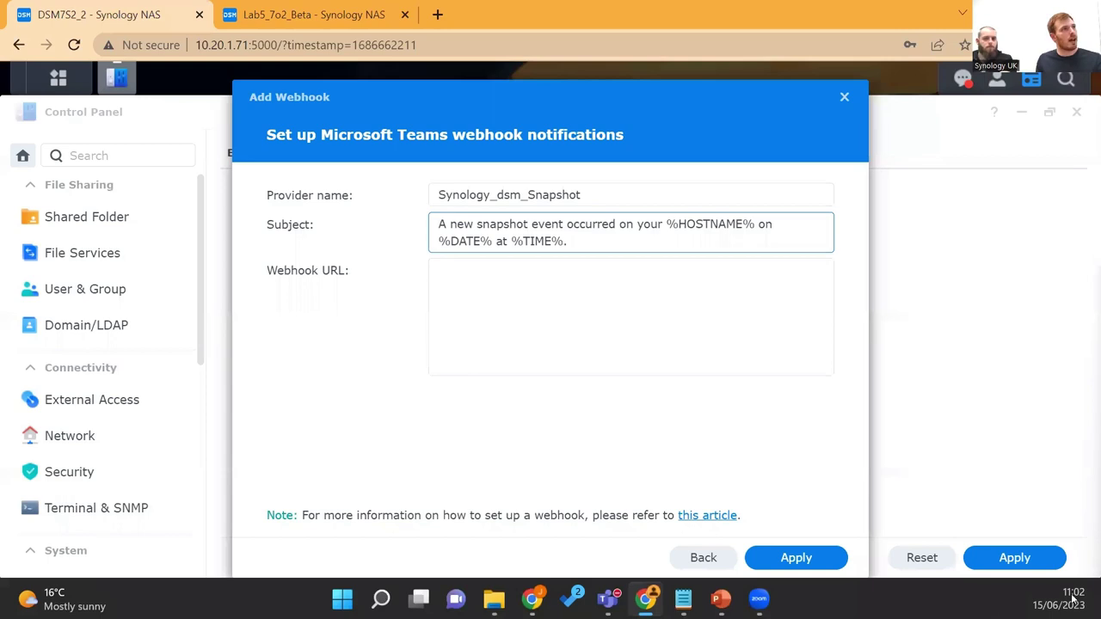
Copy the Teams webhook URL from the notes and place the cursor in the URL field.
click(683, 599)
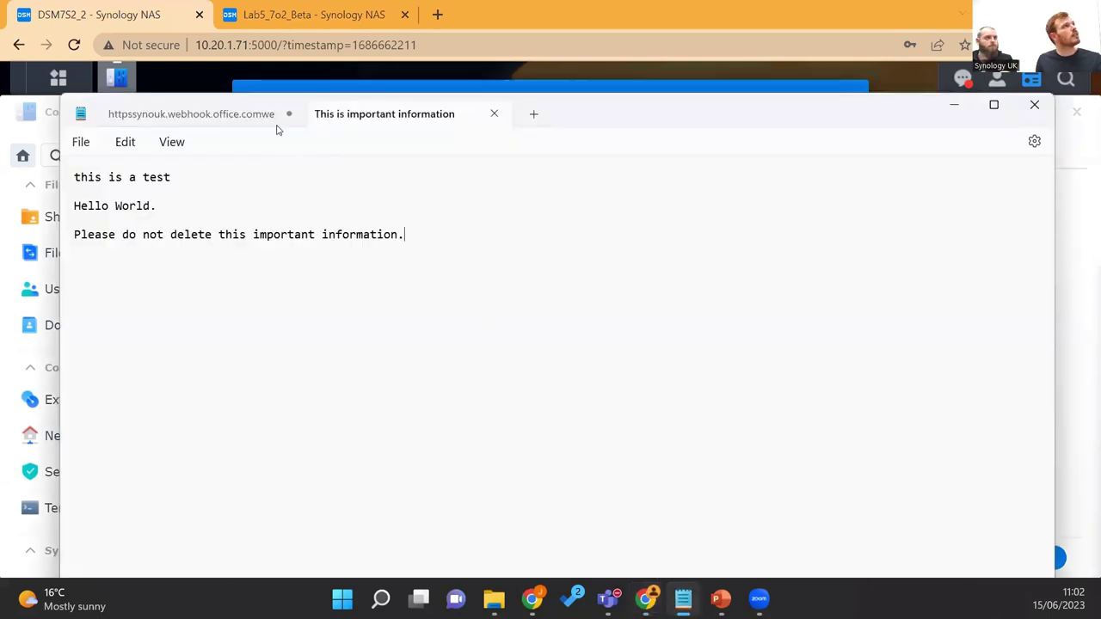
click(206, 116)
click(446, 220)
triple_click(447, 220)
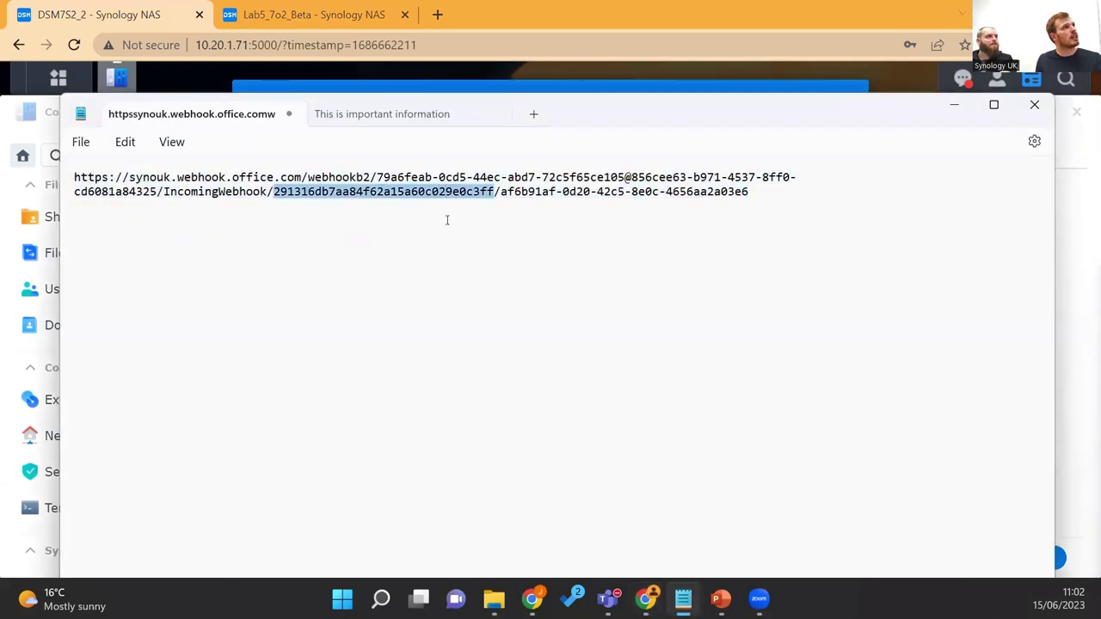
triple_click(447, 220)
key(ctrl+c)
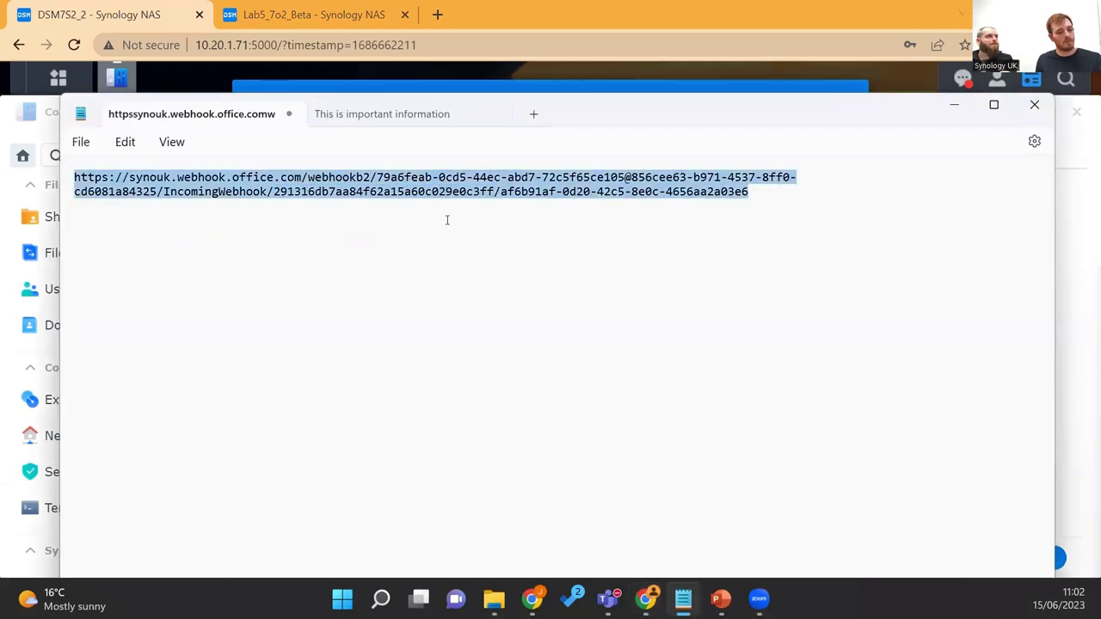
click(953, 104)
click(463, 300)
Paste the webhook URL, save Synology_dsm_Snapshot, send a test message, and check it in Teams.
key(ctrl+v)
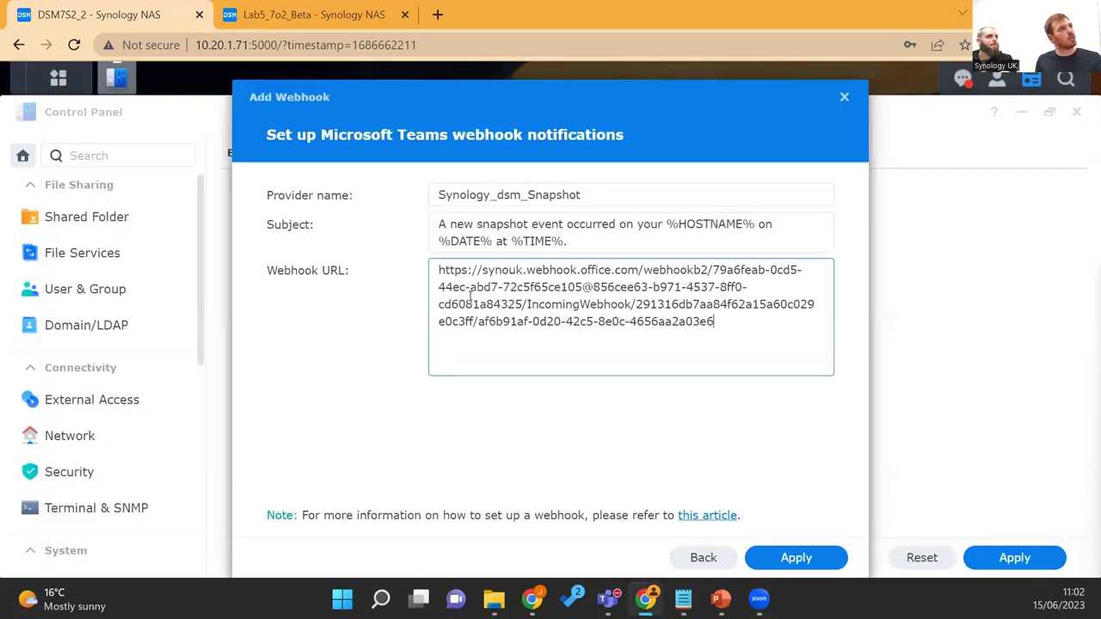
click(766, 557)
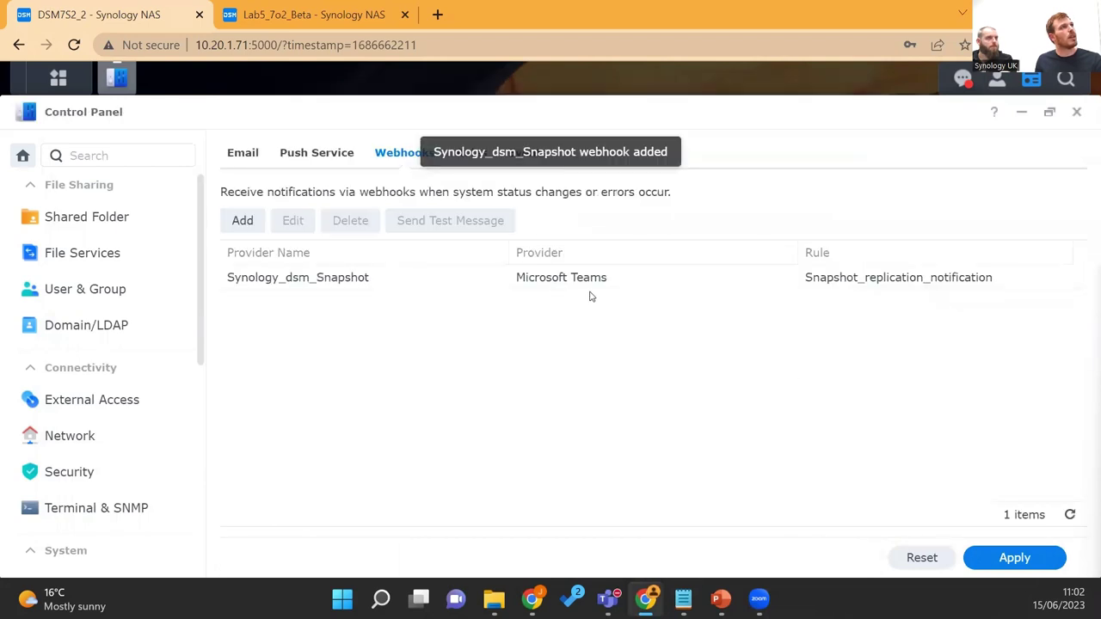
click(569, 279)
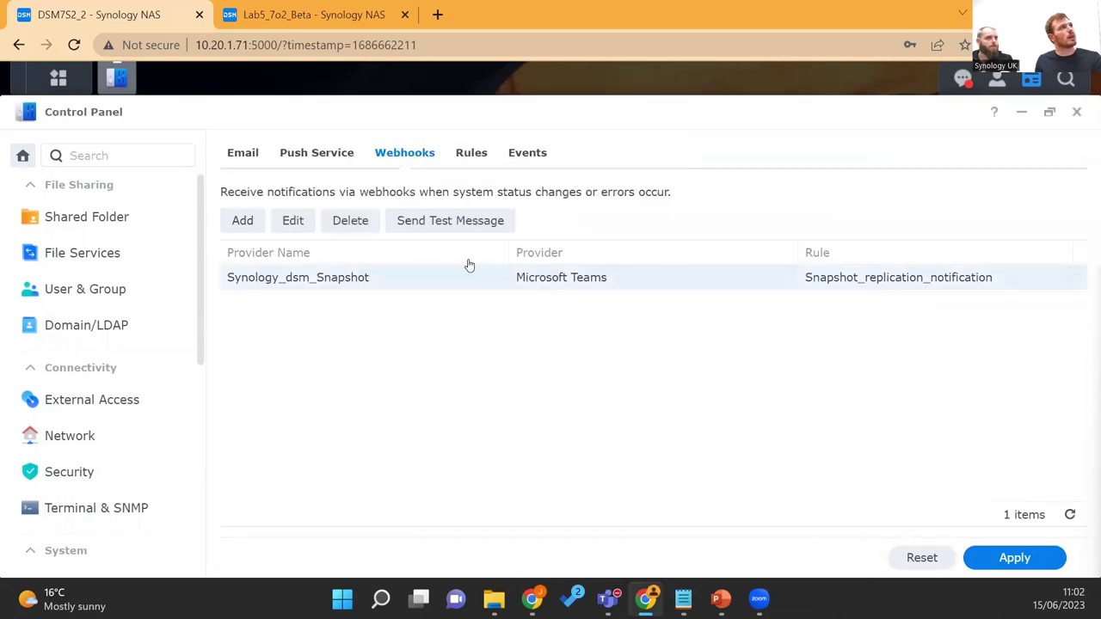
click(448, 225)
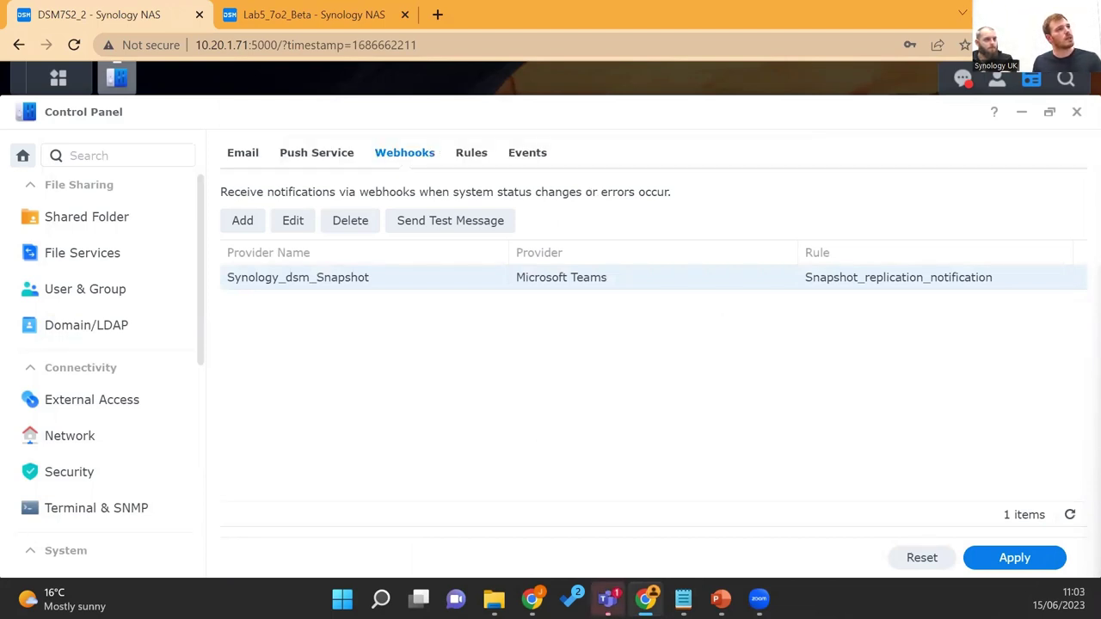
click(608, 599)
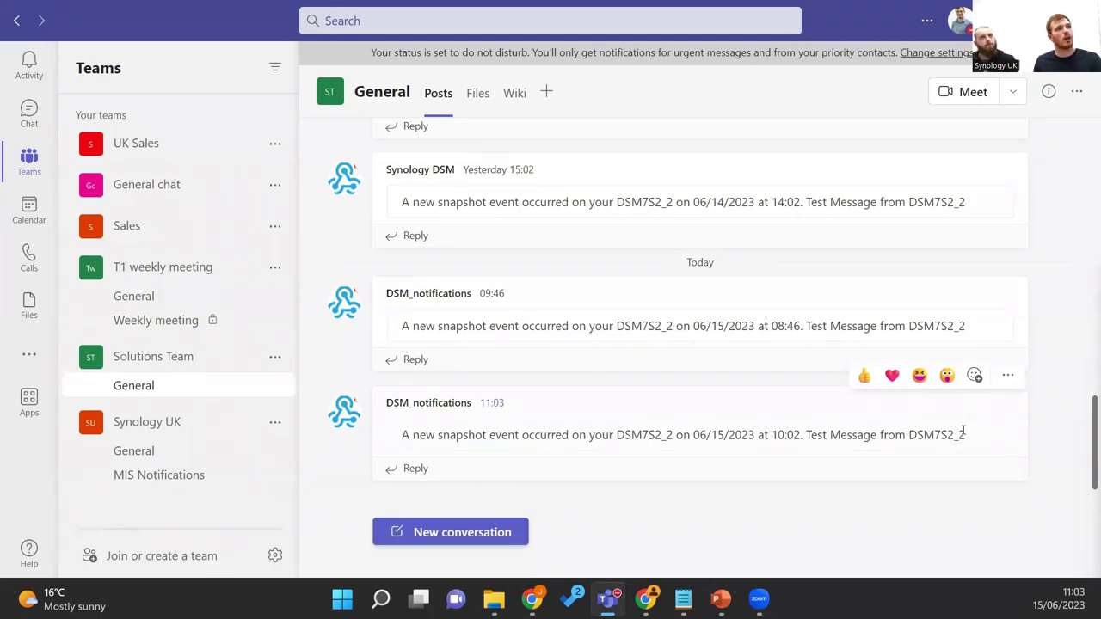
Return to the slideshow and advance to the 'Other cool features' slide.
key(alt+Tab)
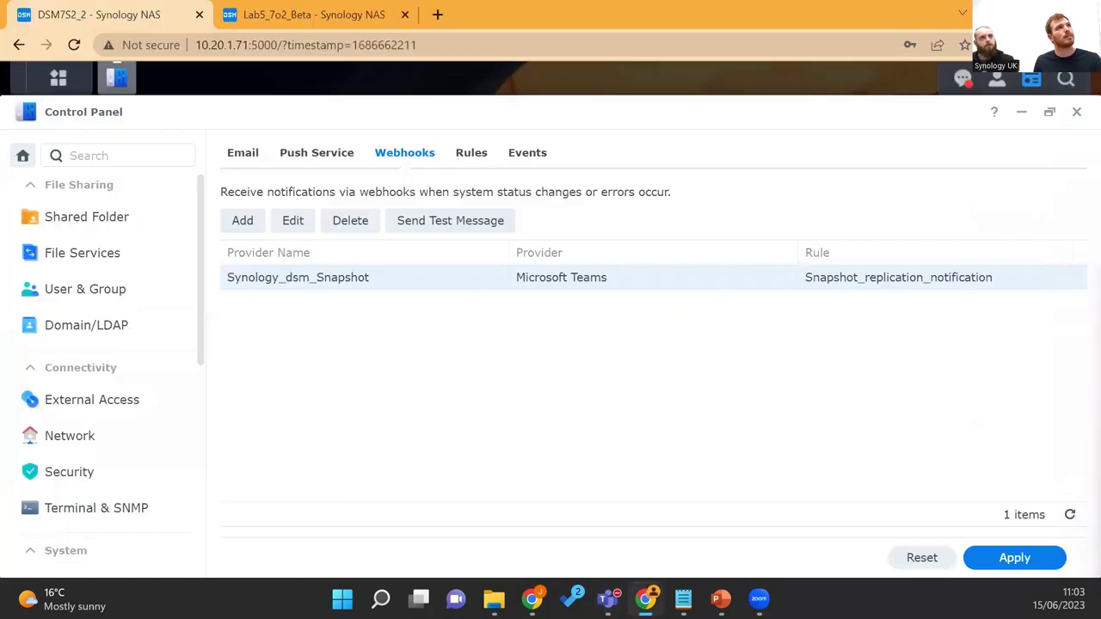
key(alt+Tab)
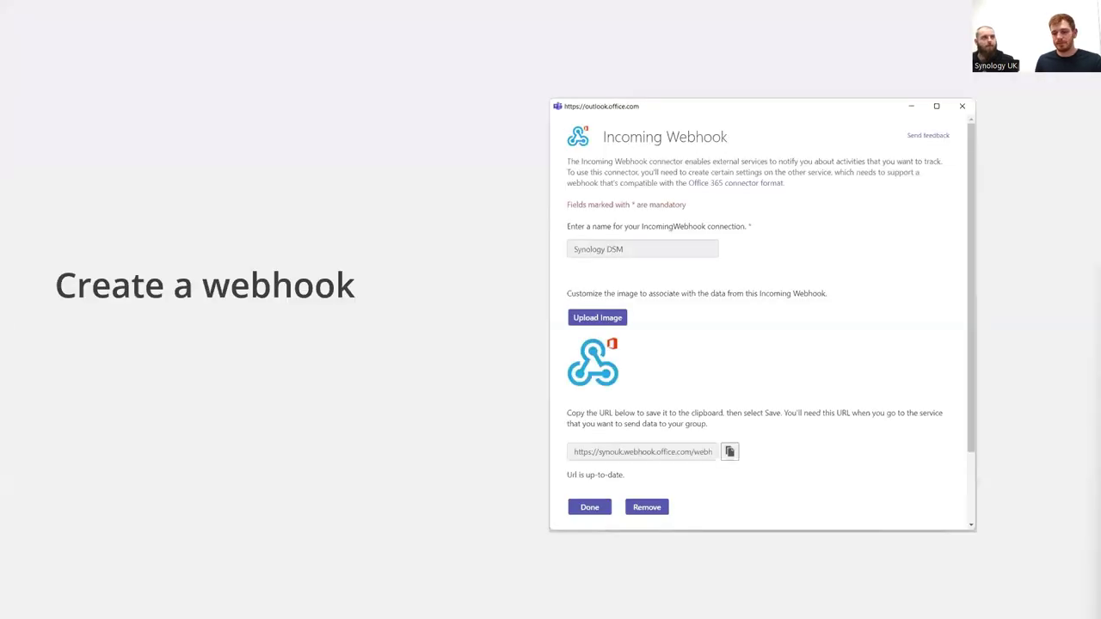
key(Right)
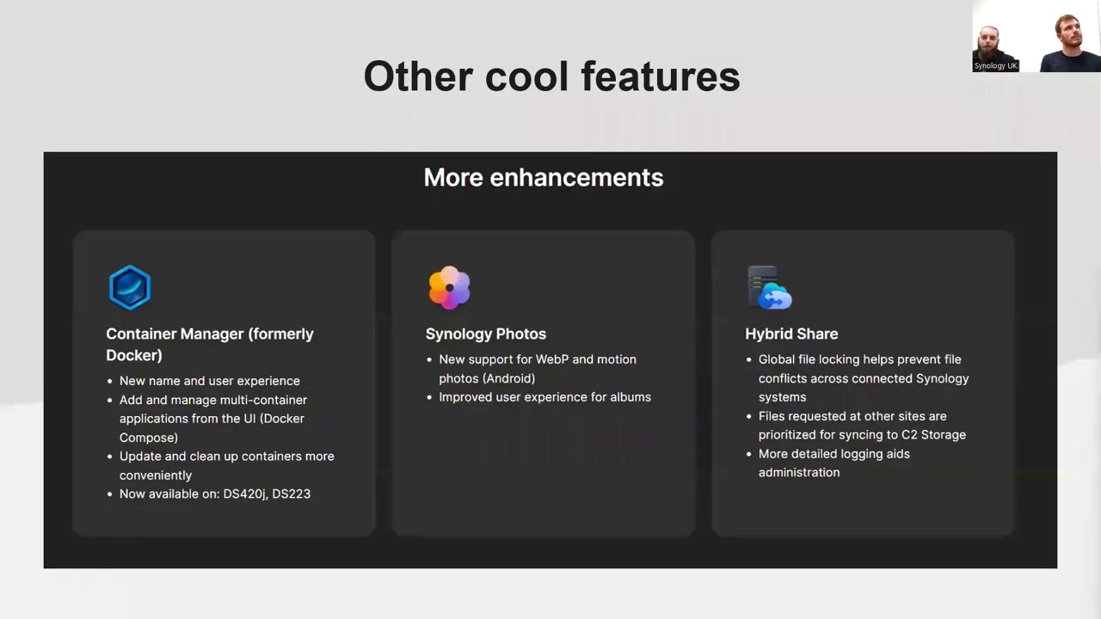